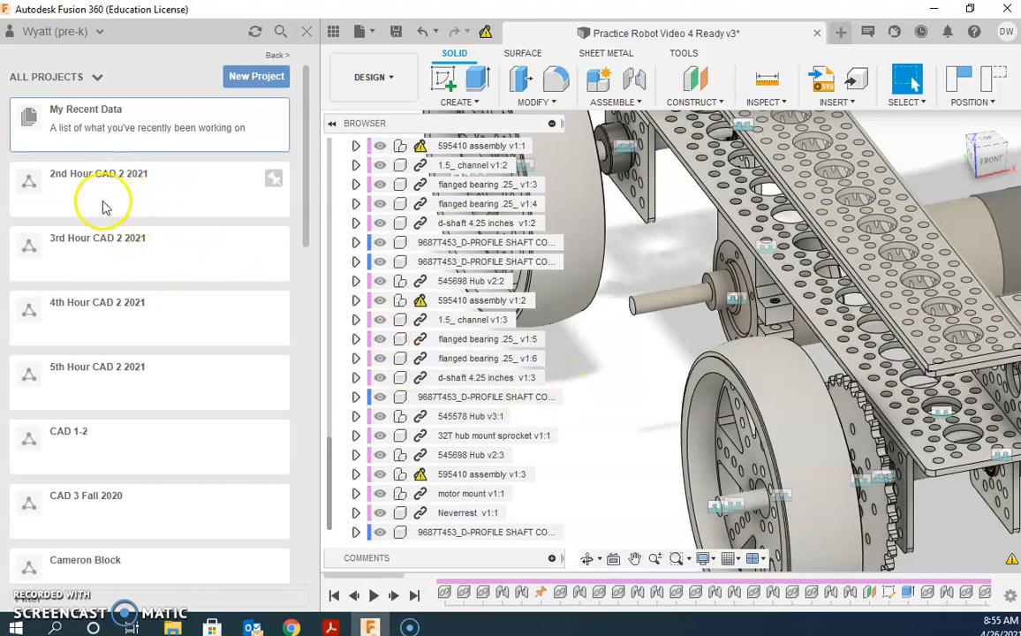
Step: Open the Hubs folder inside the class parts folder of the CAD 1-2 project
left_click(34, 449)
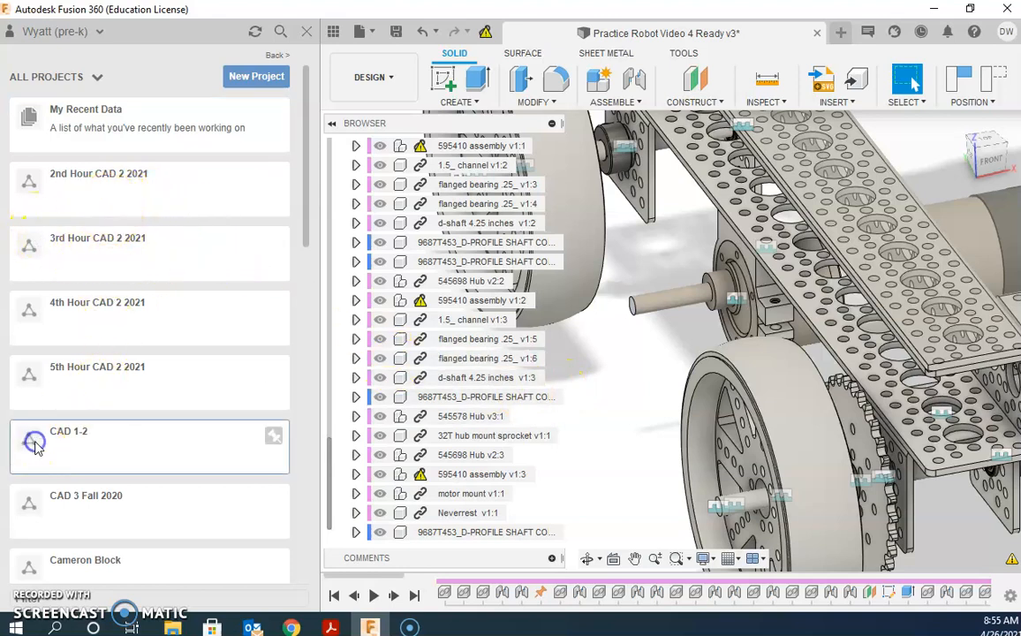
left_click(73, 429)
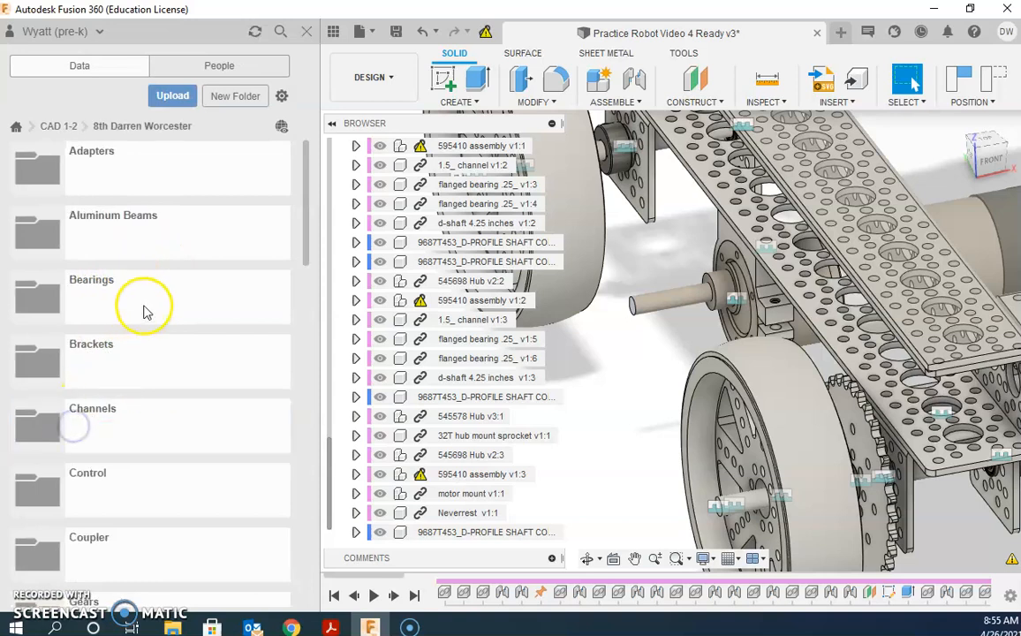
scroll(130, 364, "down", 5)
left_click(49, 284)
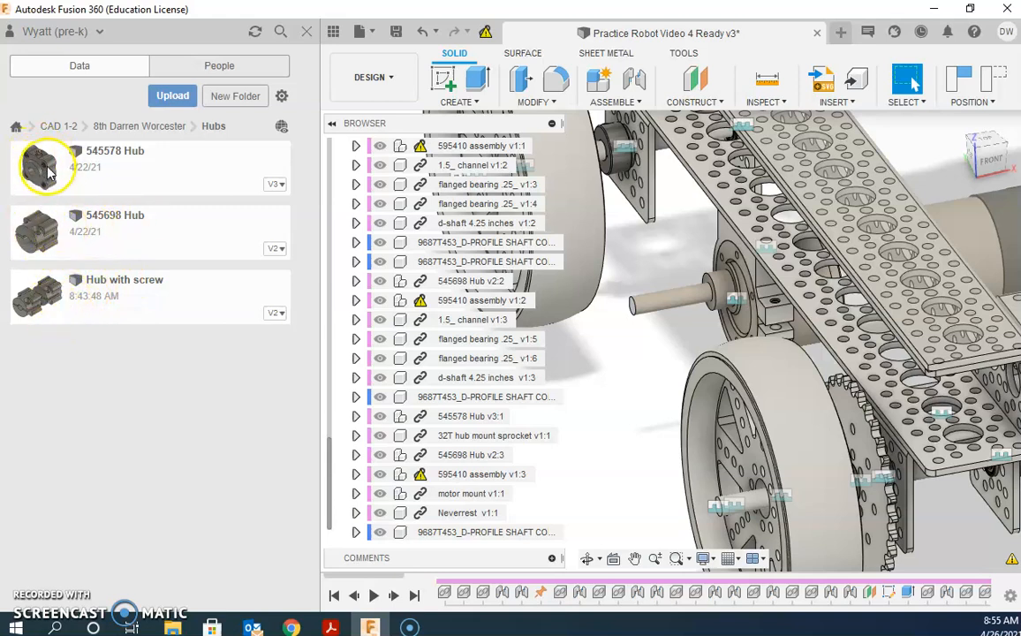
Step: Insert the 545698 Hub into the robot assembly, placing it in open space clear of the frame
middle_click_drag(833, 506, 870, 492, "shift")
left_click(878, 502)
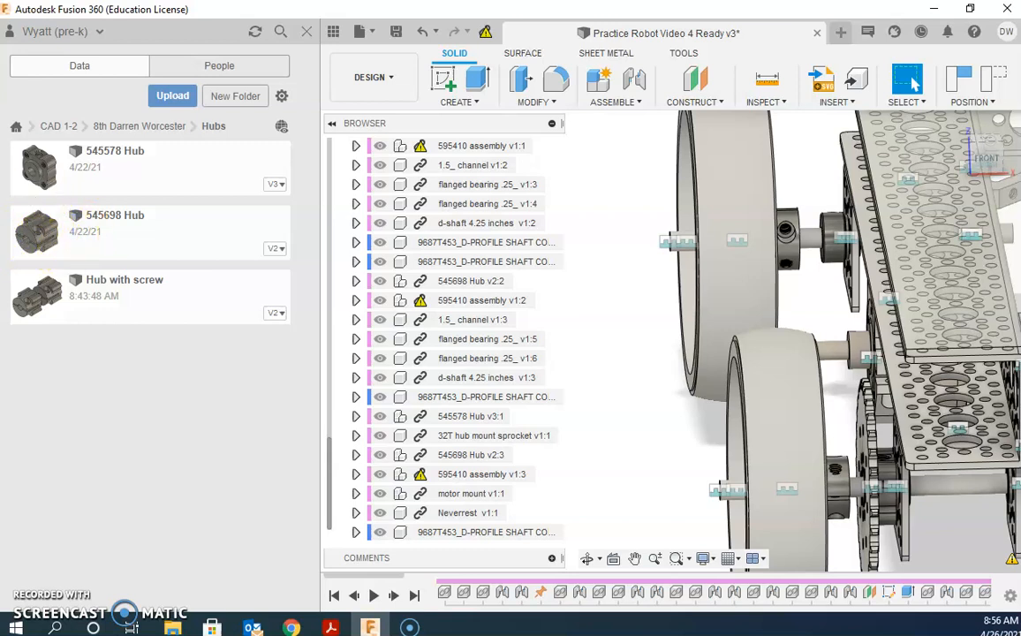
left_click_drag(111, 240, 584, 273)
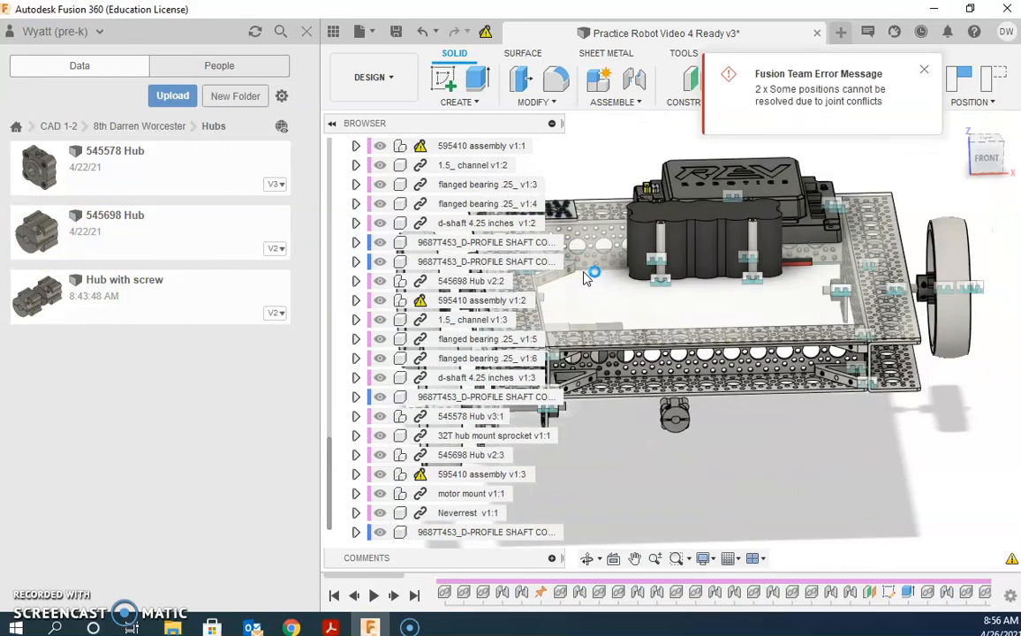
left_click(926, 72)
middle_click_drag(677, 365, 848, 424, "shift")
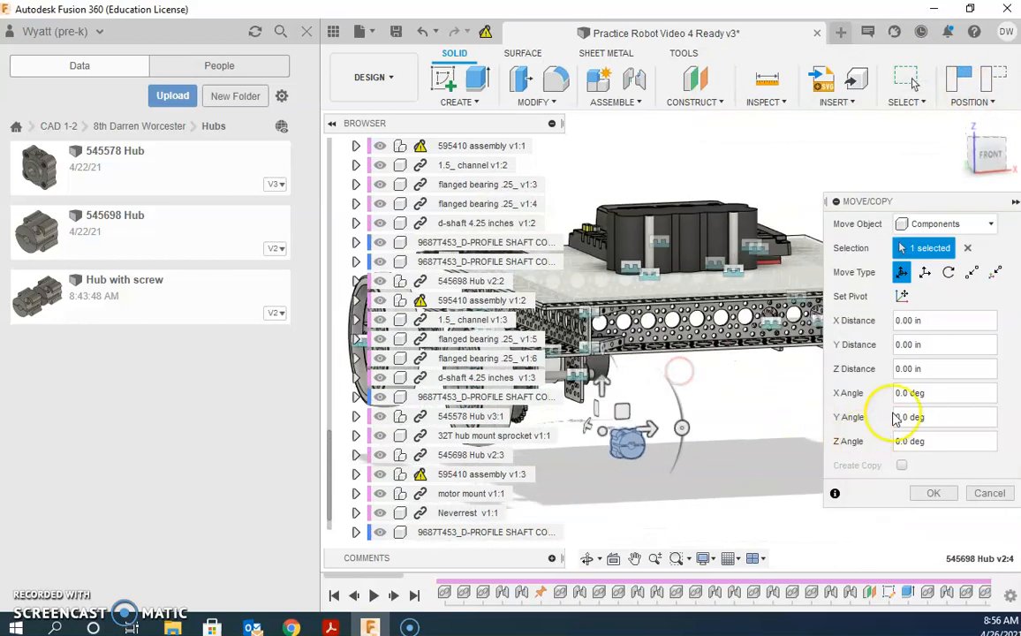
Step: Rotate the inserted hub about the Z axis to a 50 degree angle so its round end faces the motor, and accept the move
middle_click_drag(651, 430, 612, 411, "shift")
left_click_drag(704, 419, 660, 435)
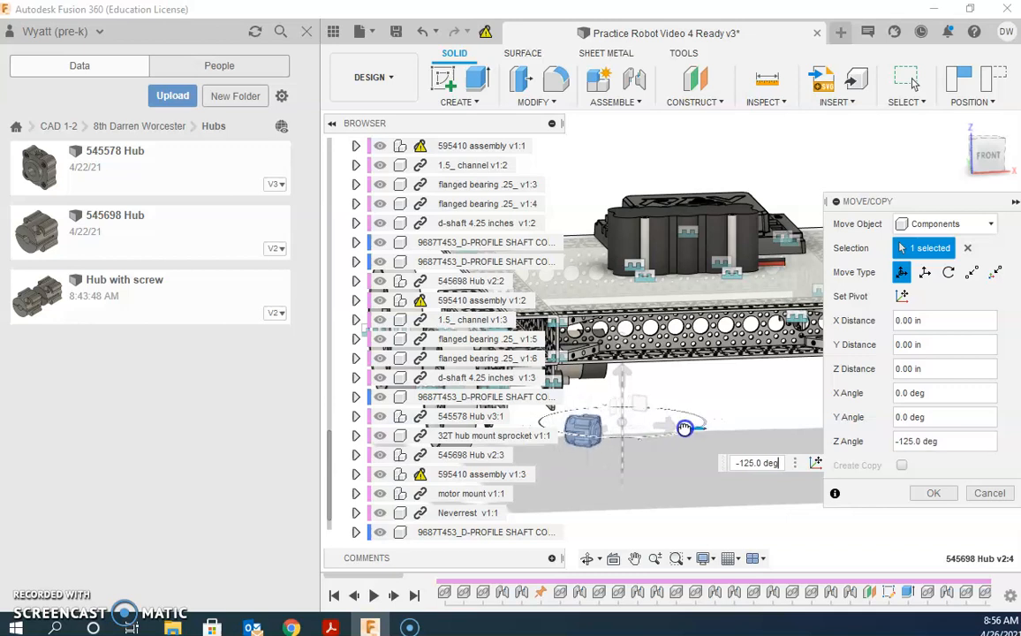
left_click_drag(682, 432, 680, 431)
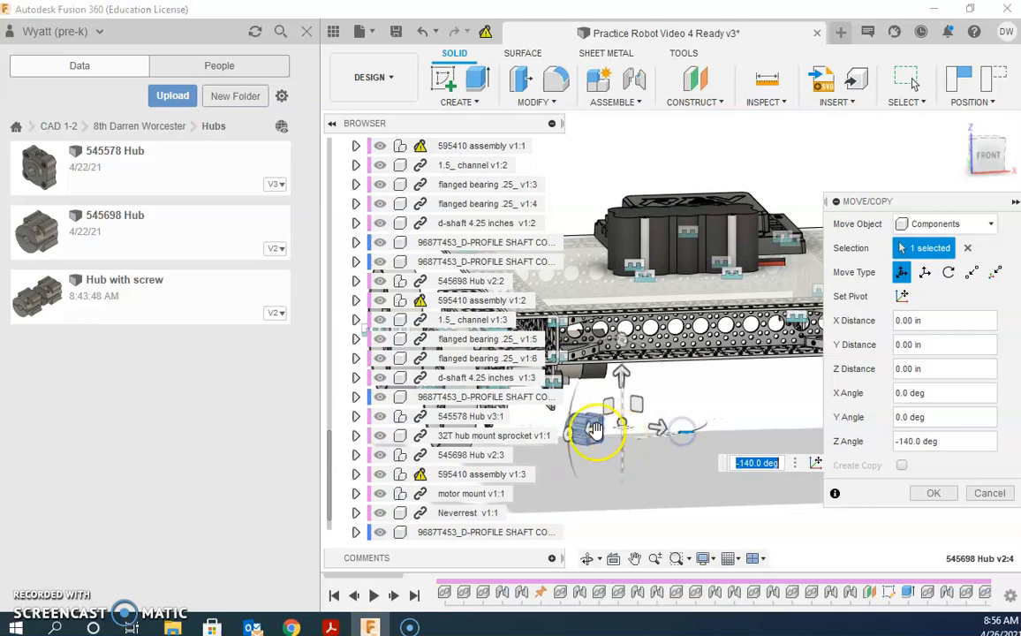
left_click_drag(653, 429, 800, 428)
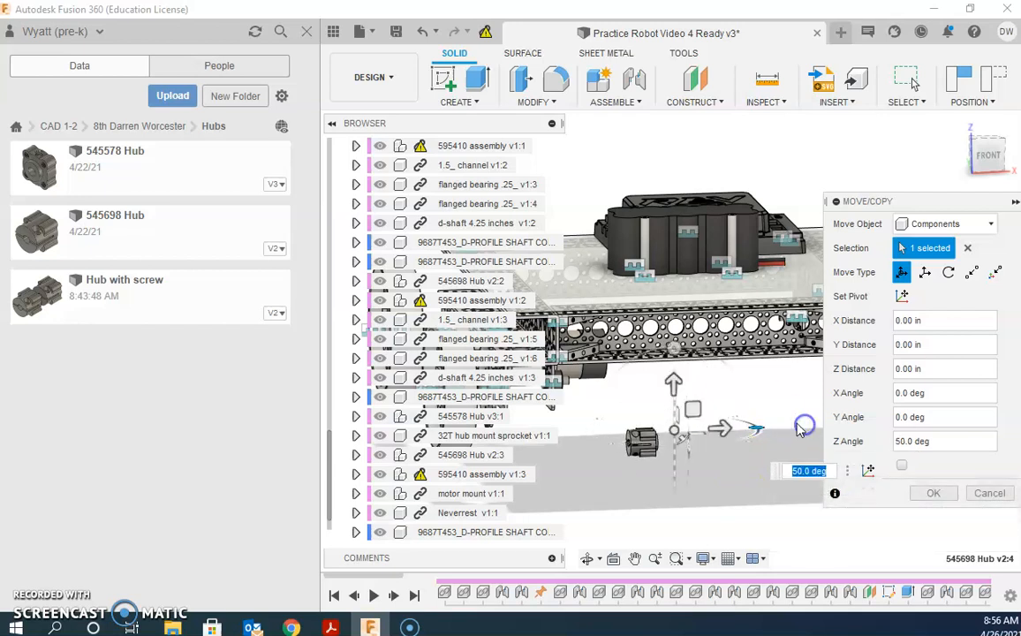
middle_click_drag(753, 412, 817, 455, "shift")
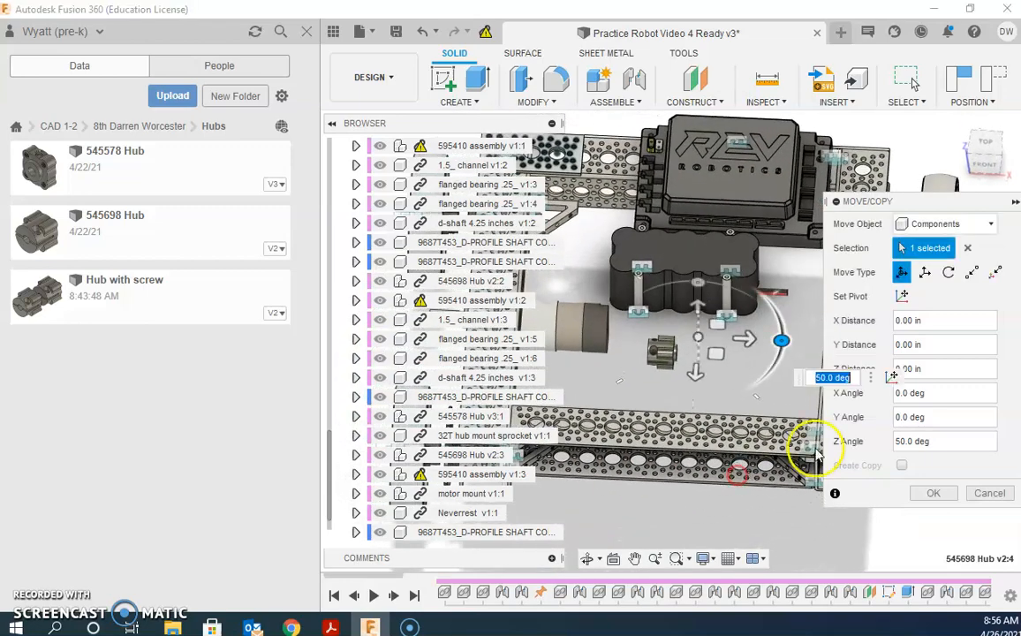
left_click(930, 493)
Step: Start a joint from the round end of the new 545698 hub to the circular edge at the base of the Neverrest motor shaft
middle_click_drag(684, 374, 664, 283, "shift")
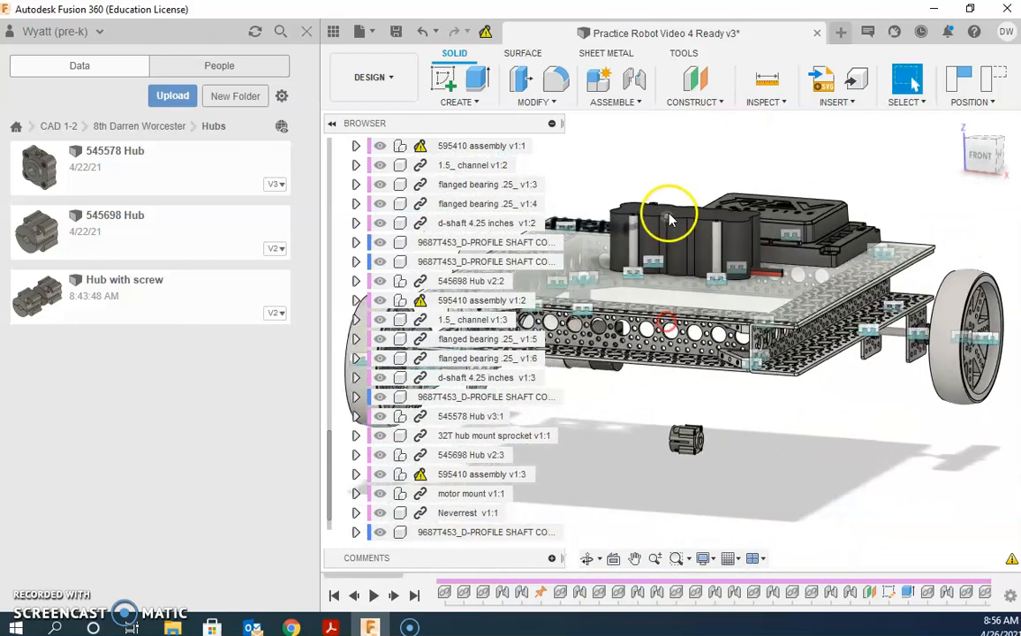
left_click(635, 82)
scroll(685, 433, "up", 8)
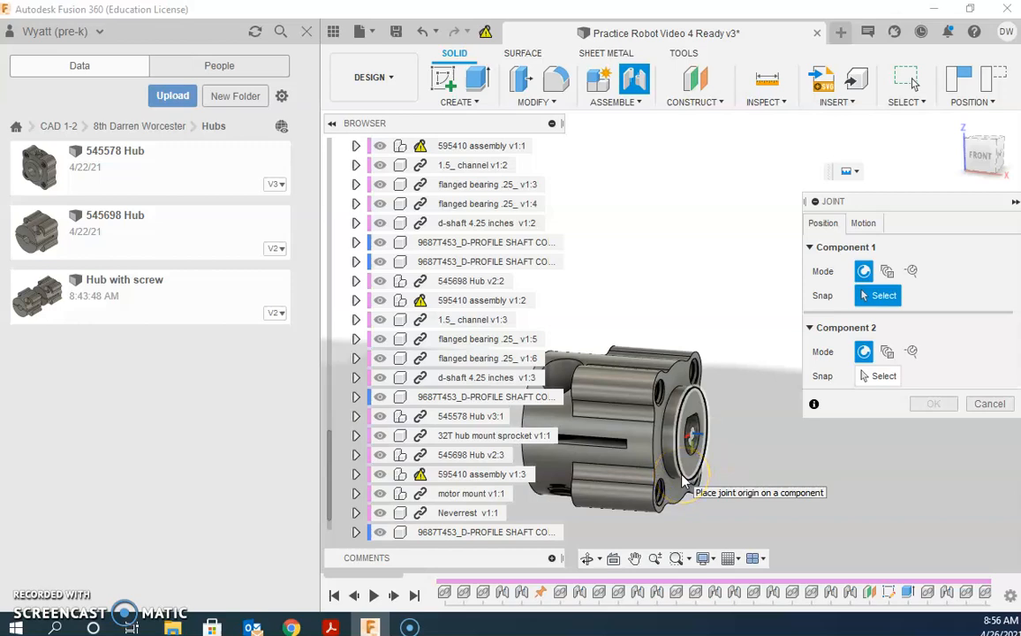
left_click(685, 481)
scroll(645, 417, "down", 10)
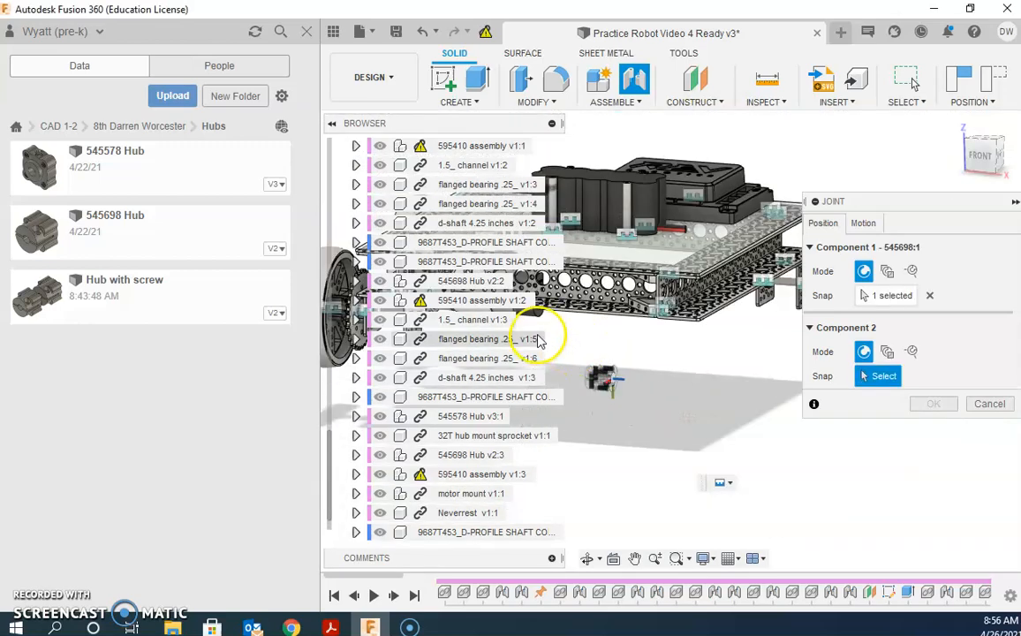
scroll(539, 341, "up", 1)
middle_click_drag(551, 340, 786, 459)
middle_click_drag(629, 358, 704, 412, "shift")
middle_click_drag(632, 388, 906, 449)
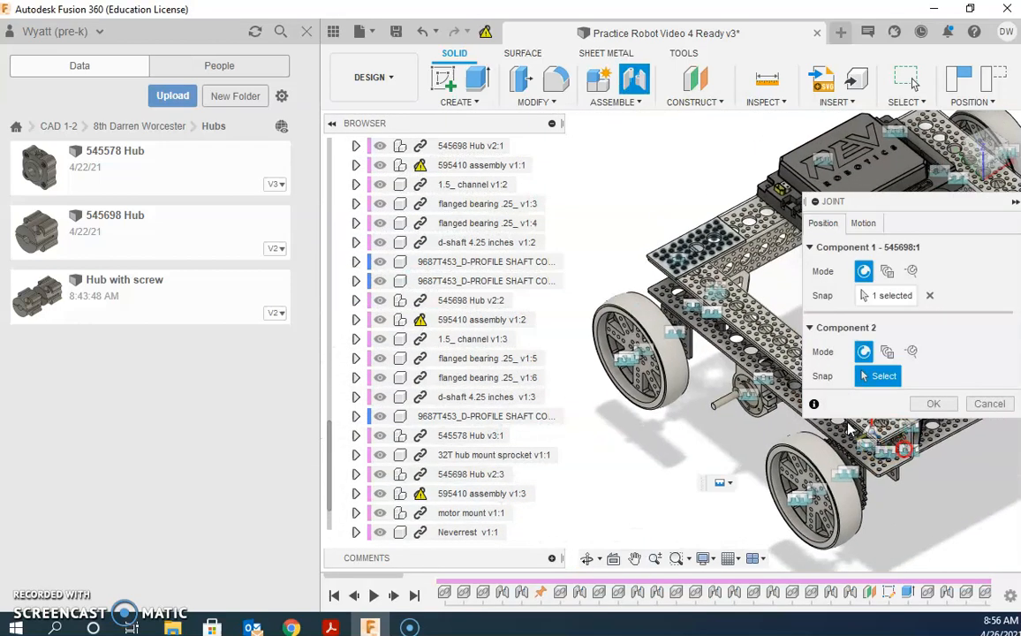
scroll(749, 402, "up", 10)
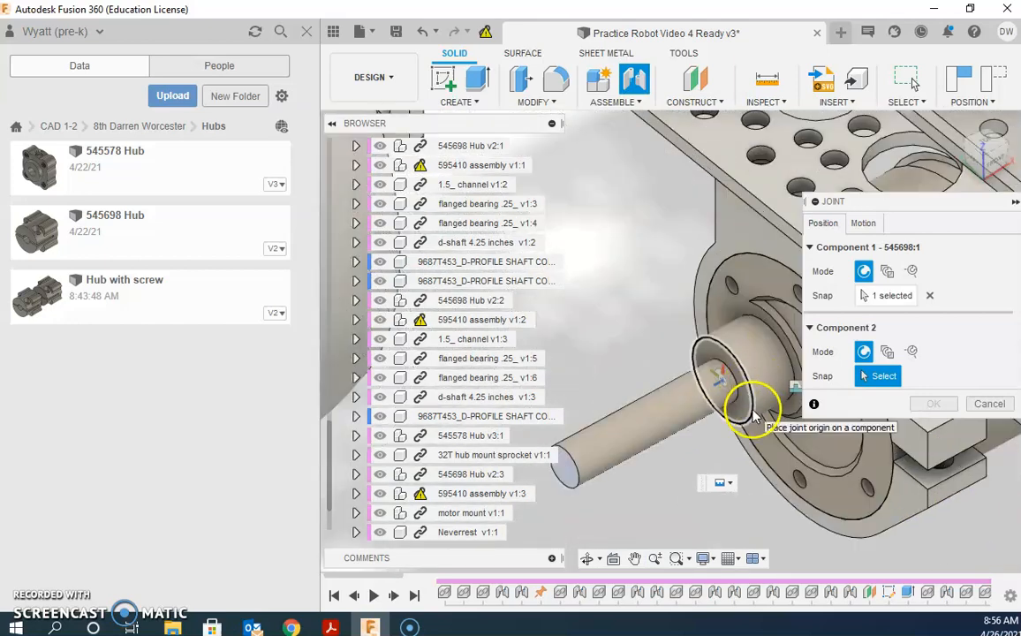
left_click(754, 417)
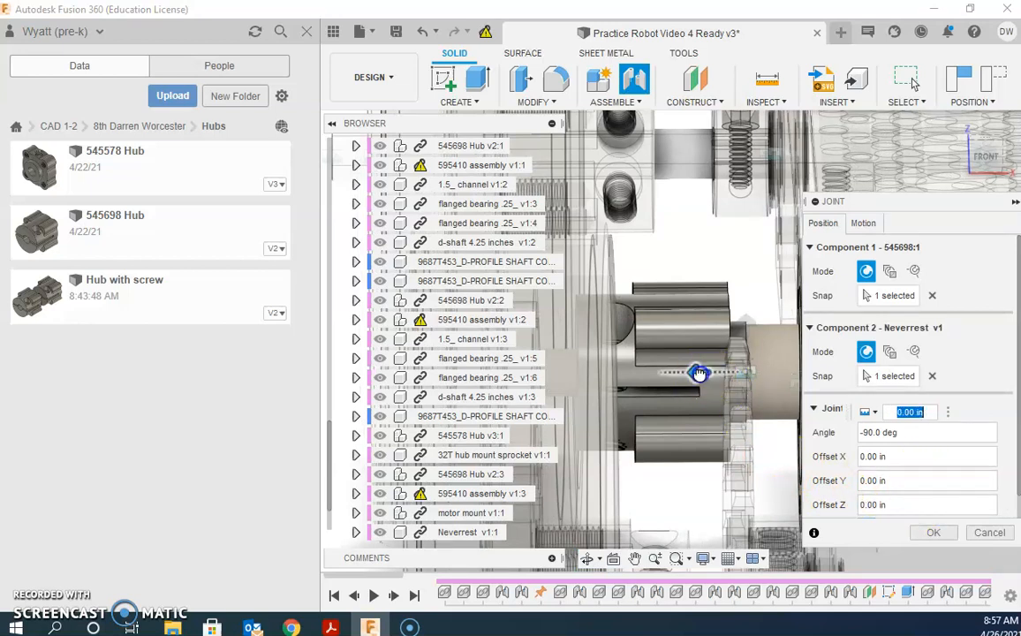
Step: Offset the hub 0.20 in along Z on the motor shaft and create the joint
left_click_drag(695, 371, 681, 372)
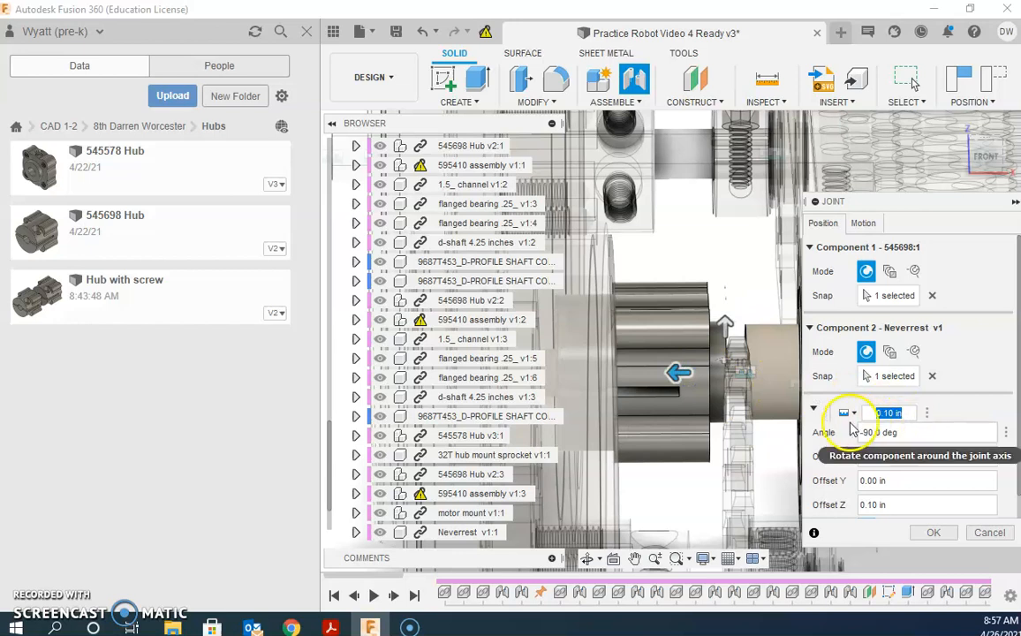
left_click_drag(670, 379, 658, 372)
left_click(946, 539)
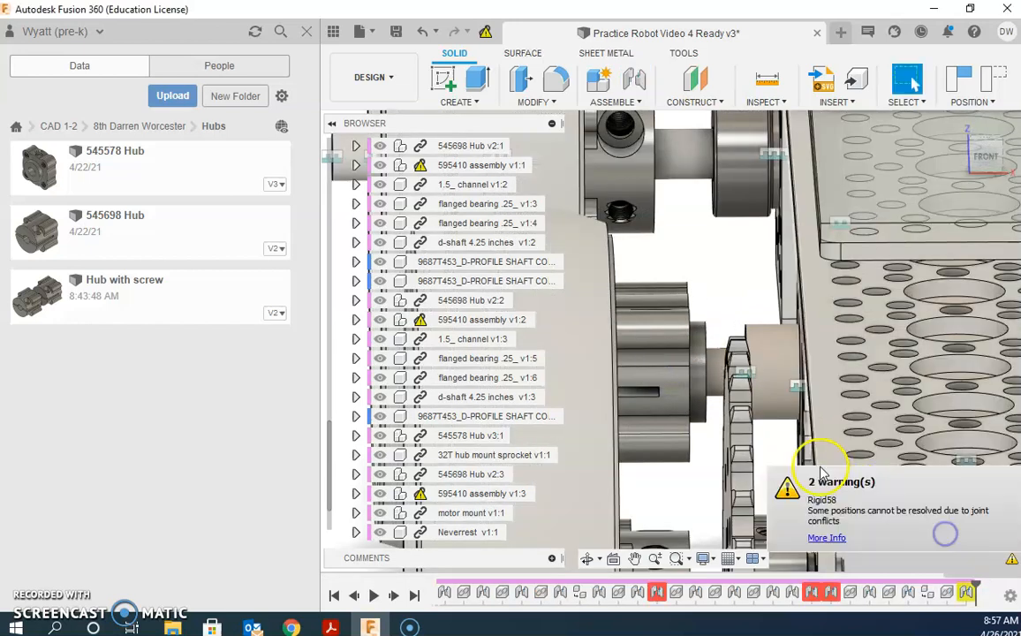
Step: Edit the new hub joint and set its Z offset to 0.00 in
scroll(798, 431, "down", 3)
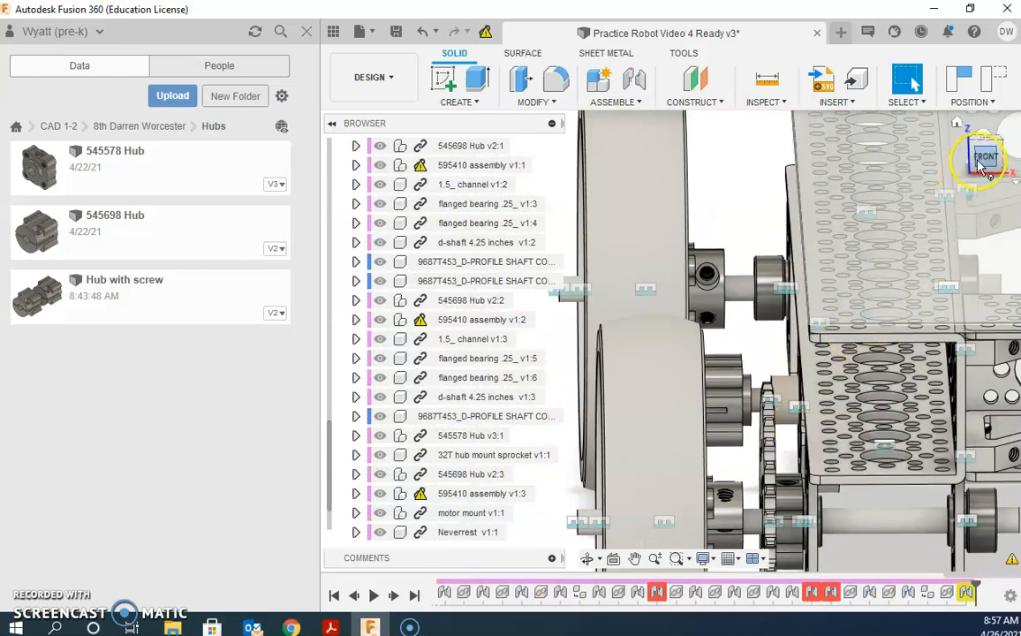
left_click(983, 158)
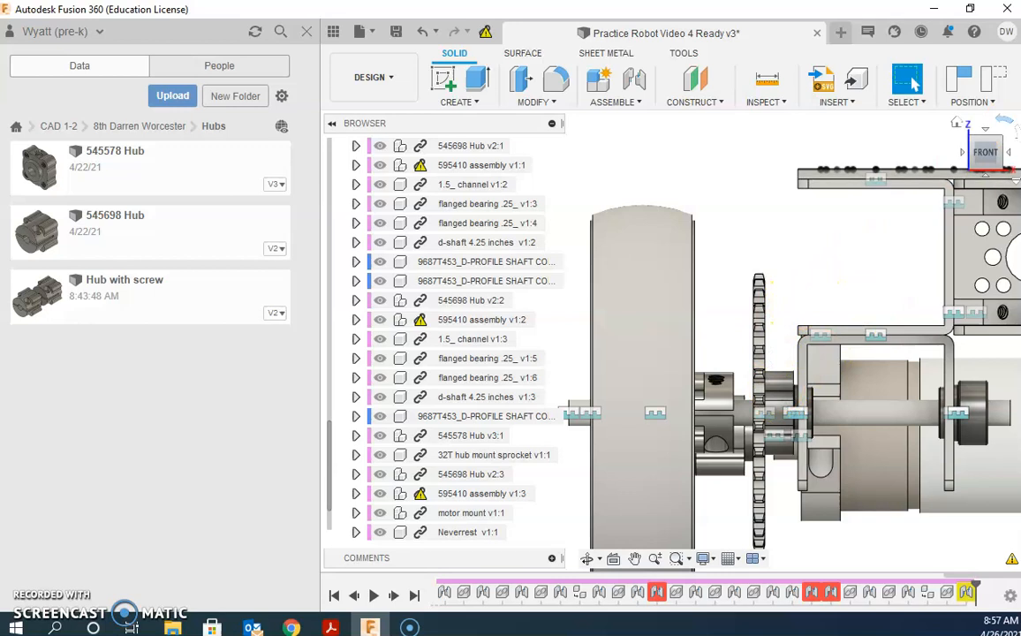
middle_click_drag(784, 303, 785, 320, "shift")
left_click(758, 329)
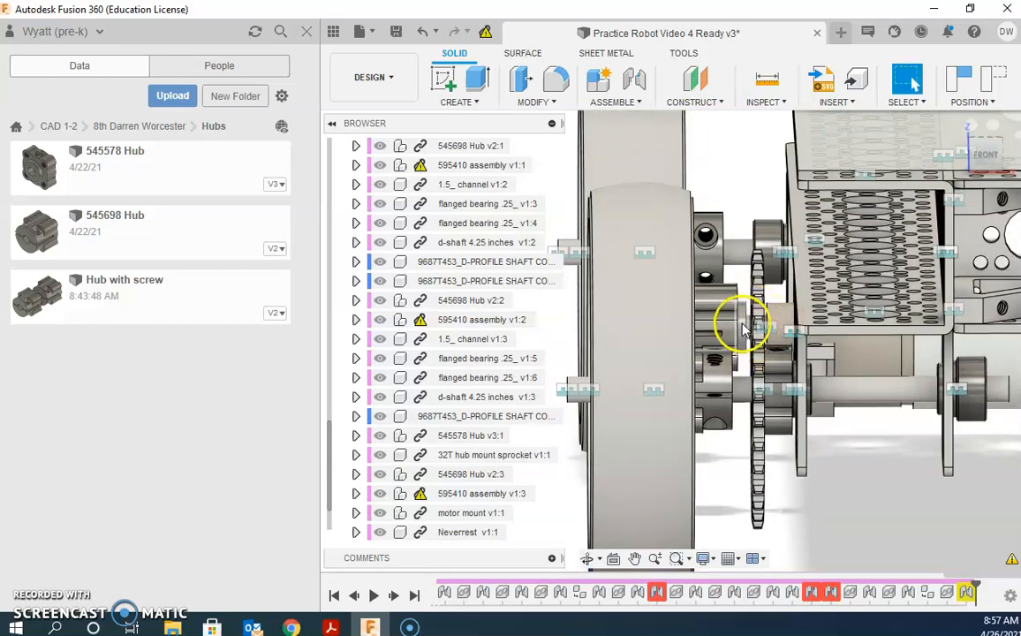
middle_click_drag(757, 342, 724, 348, "shift")
left_click(718, 344)
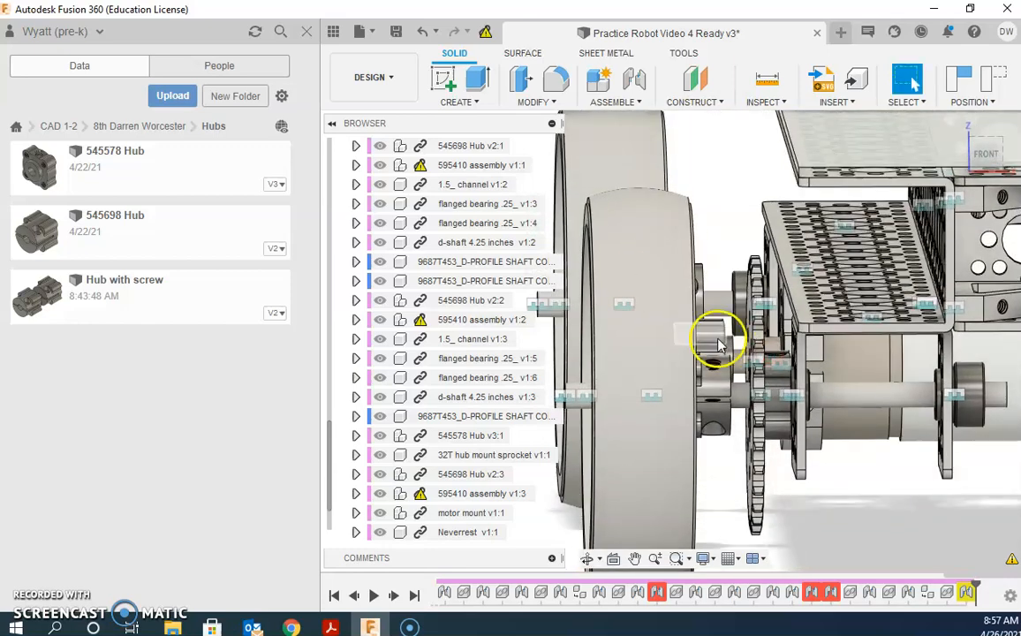
double_click(968, 593)
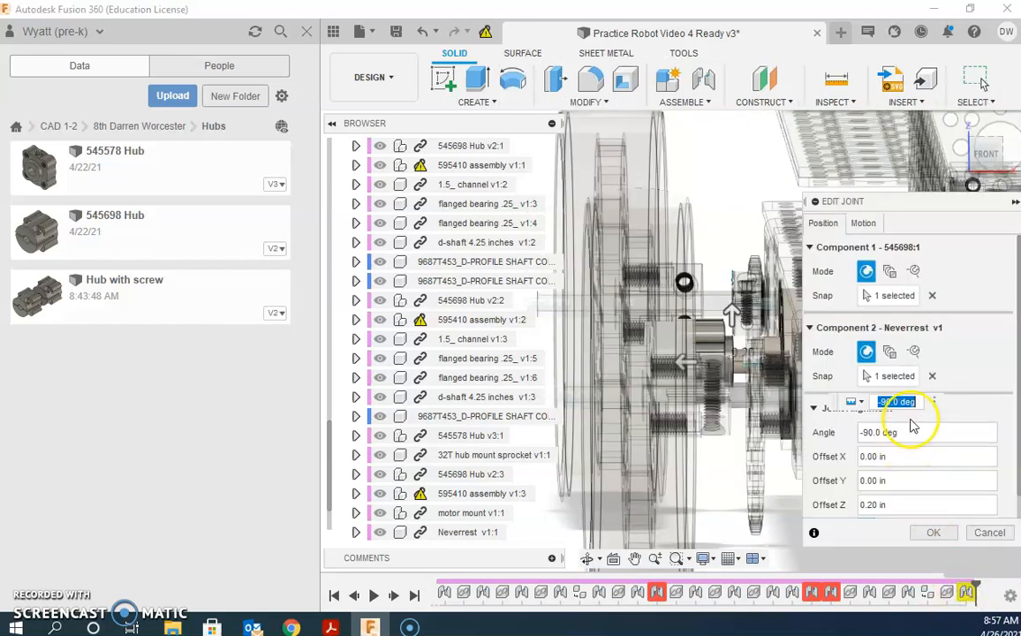
left_click(905, 507)
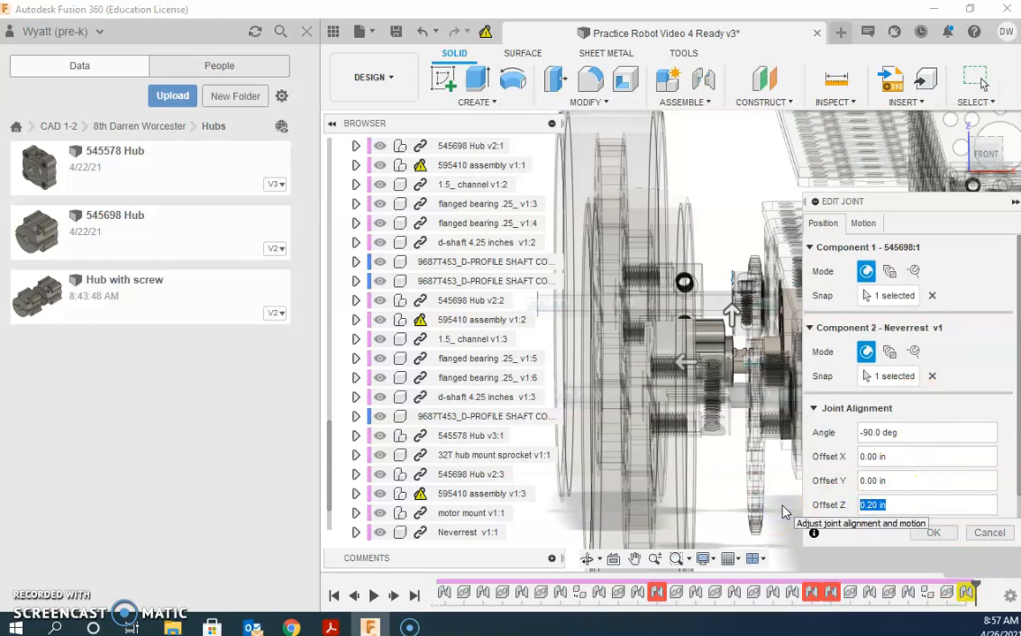
type(".0")
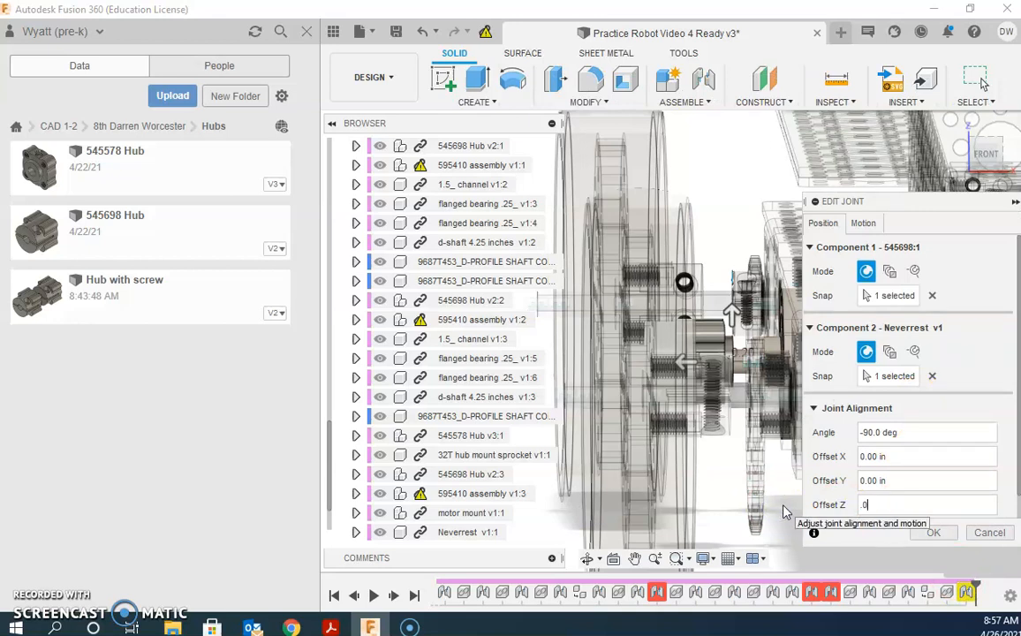
type("0")
key("Return")
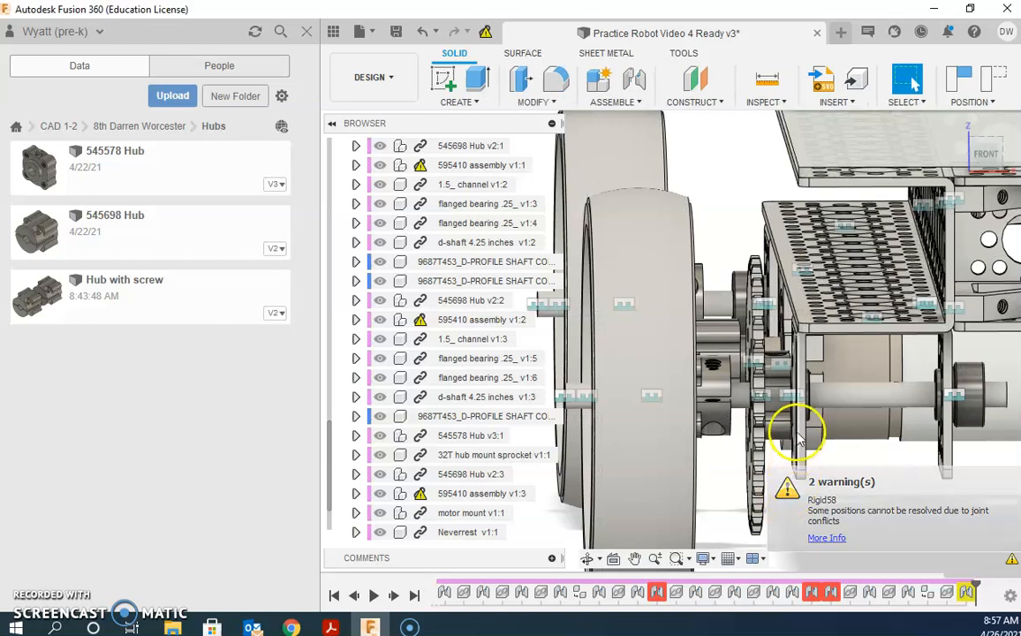
Step: Examine from the front and above how the hub on the motor shaft lines up with the sprocket on the wheel axle
left_click(985, 154)
scroll(742, 358, "up", 5)
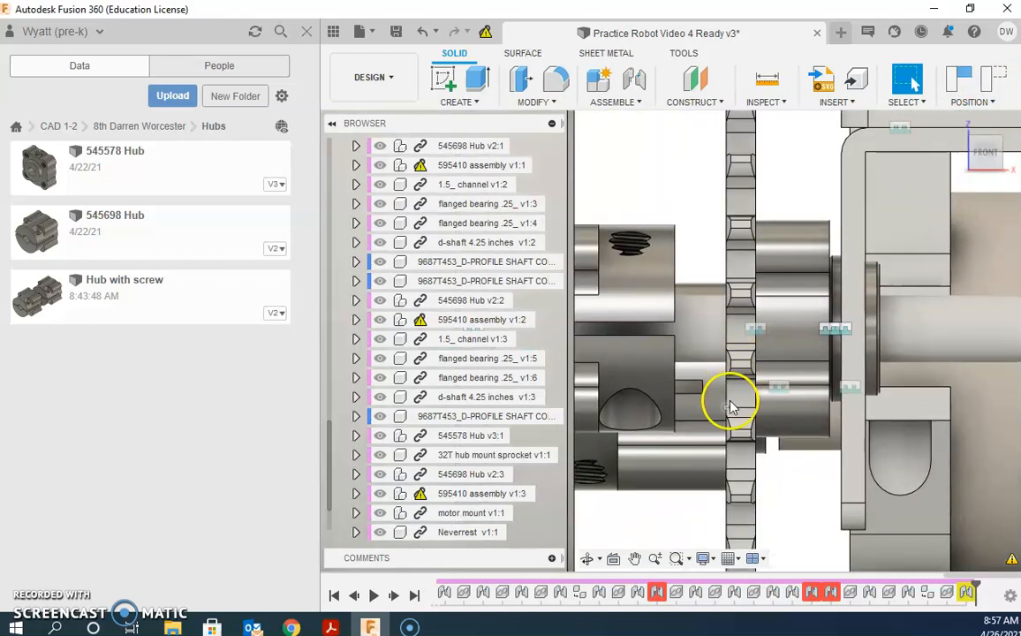
left_click(778, 393)
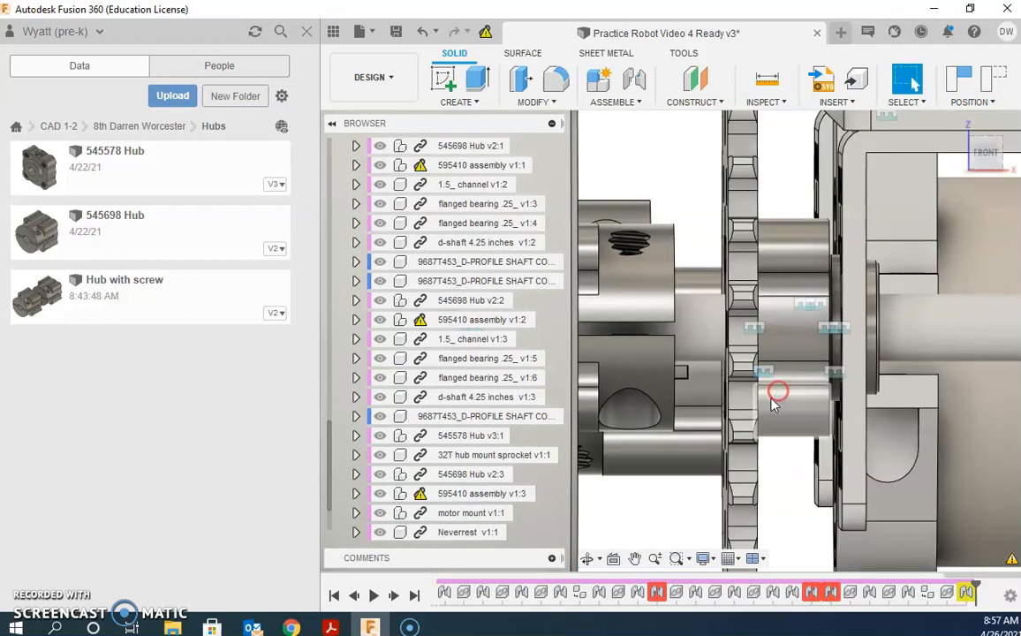
left_click(915, 82)
left_click(716, 447)
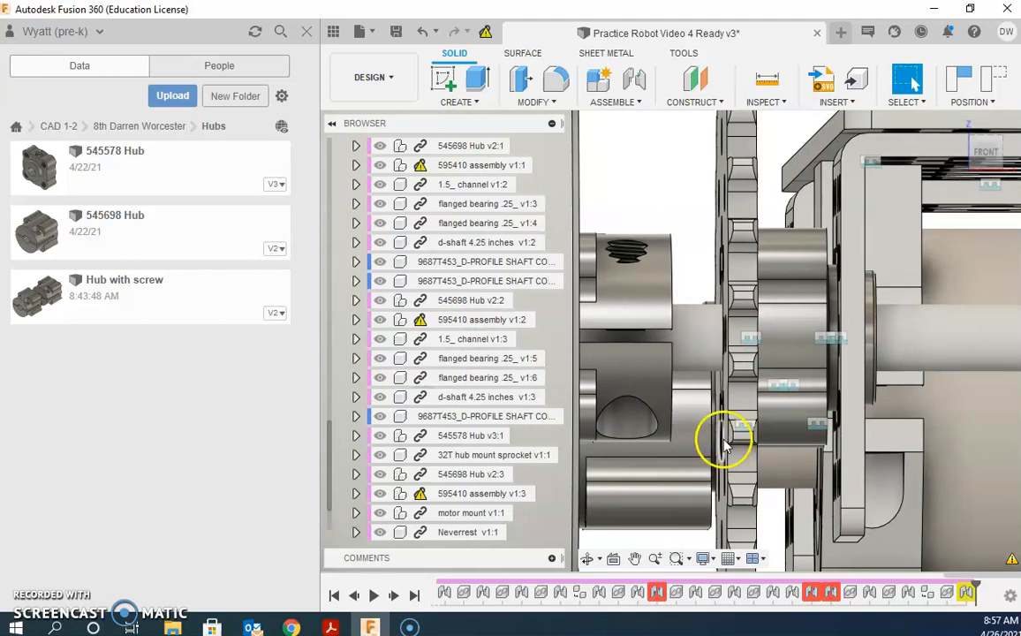
left_click(987, 153)
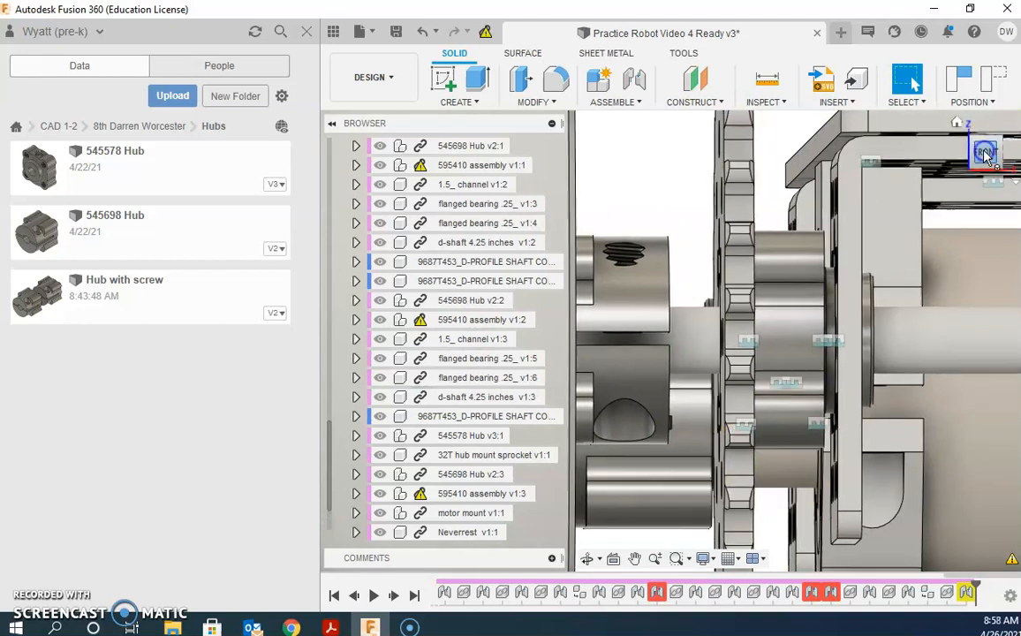
middle_click_drag(803, 221, 745, 257)
scroll(733, 214, "down", 5)
mouse_move(734, 210)
middle_mouse_down("shift")
mouse_move(744, 252)
mouse_move(732, 433)
middle_mouse_up("shift")
middle_click_drag(691, 281, 661, 408)
mouse_move(672, 325)
middle_mouse_down("shift")
mouse_move(656, 326)
mouse_move(659, 342)
mouse_move(679, 221)
middle_mouse_up("shift")
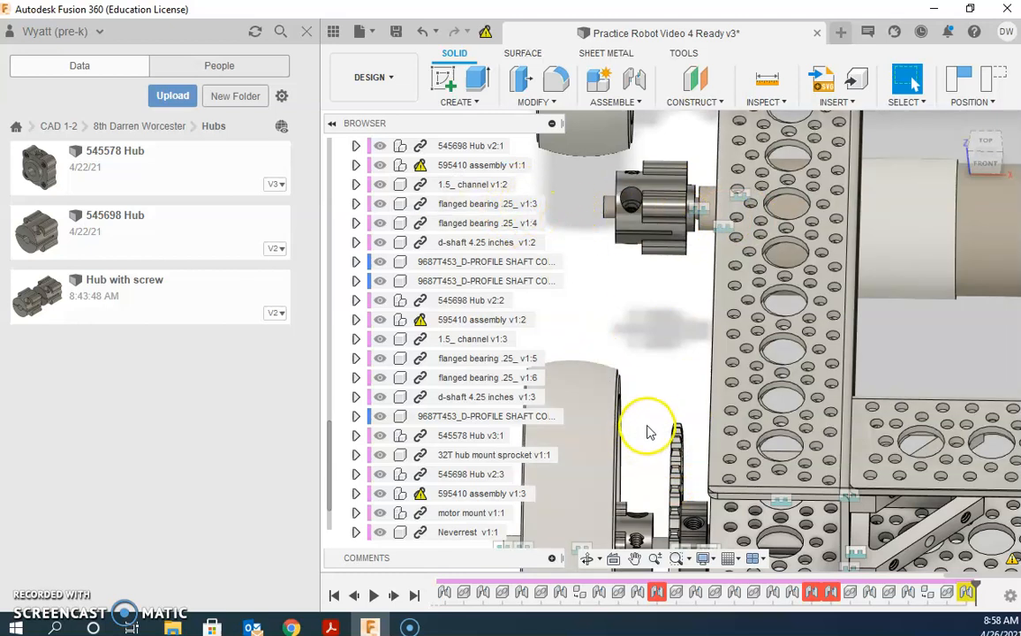
middle_click_drag(649, 421, 672, 230)
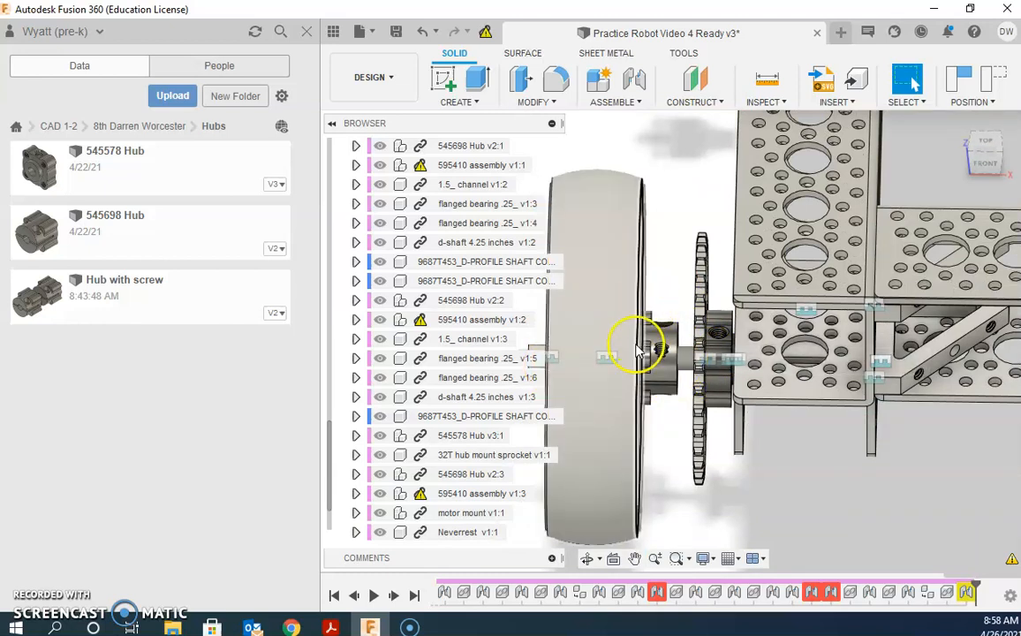
scroll(671, 279, "down", 2)
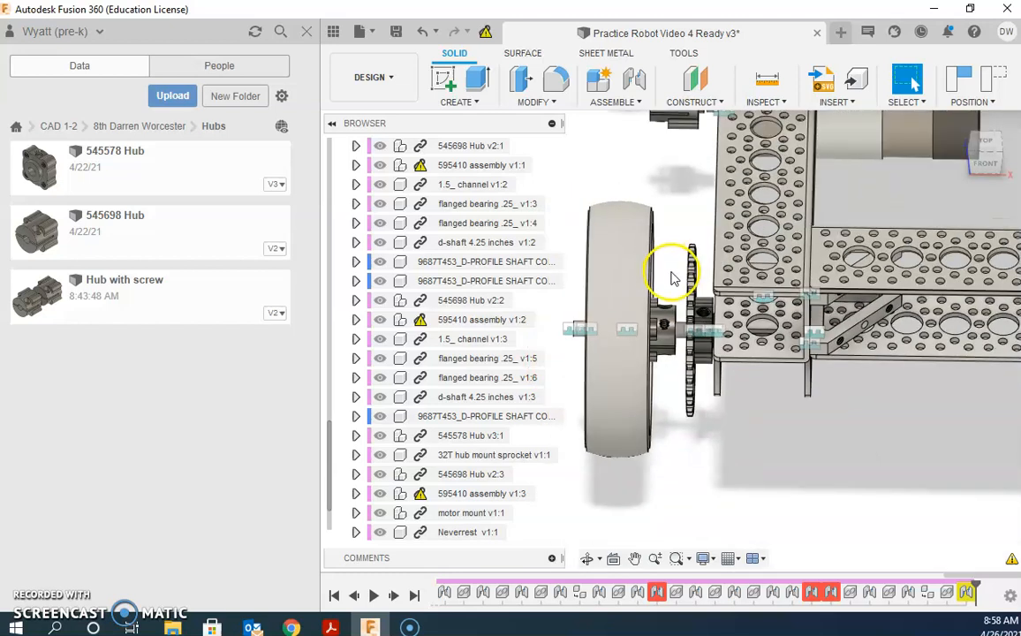
Step: Insert the first 16T sprocket from the Sprockets folder into the robot assembly
left_click(121, 129)
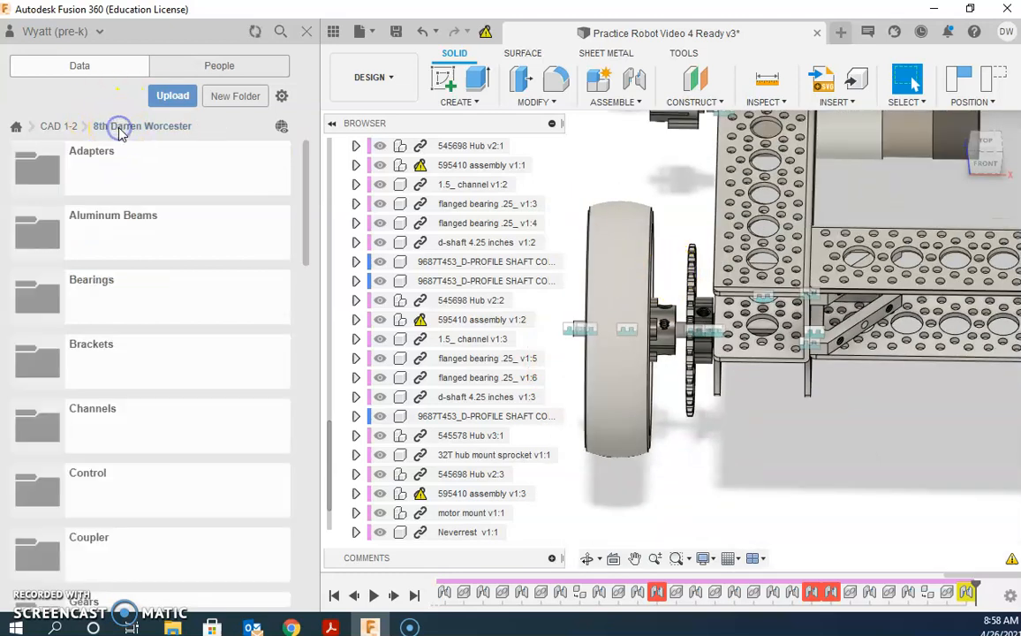
scroll(172, 386, "down", 8)
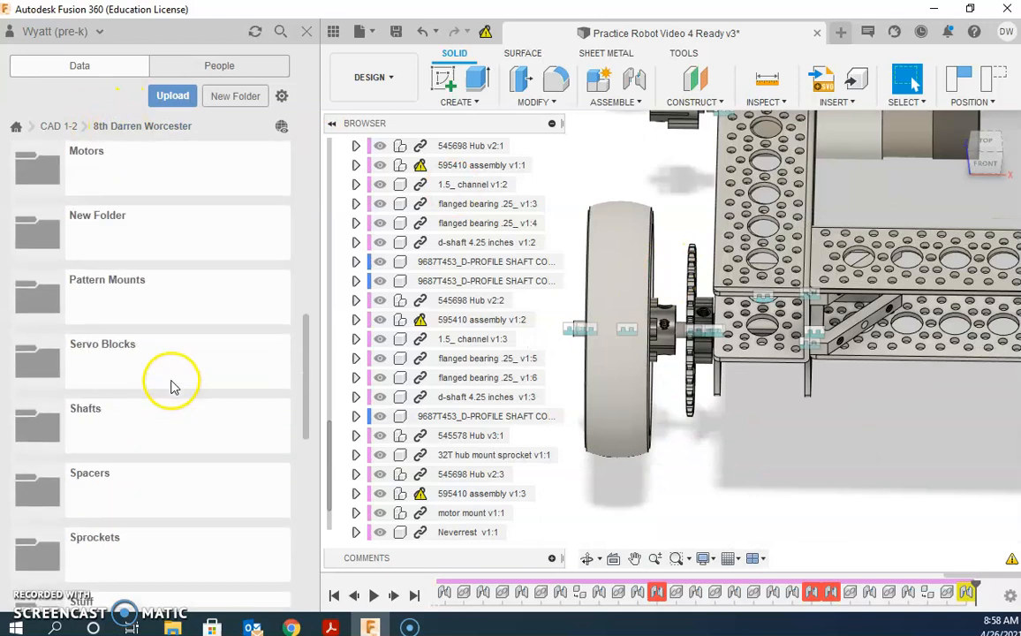
scroll(152, 399, "down", 3)
left_click(49, 399)
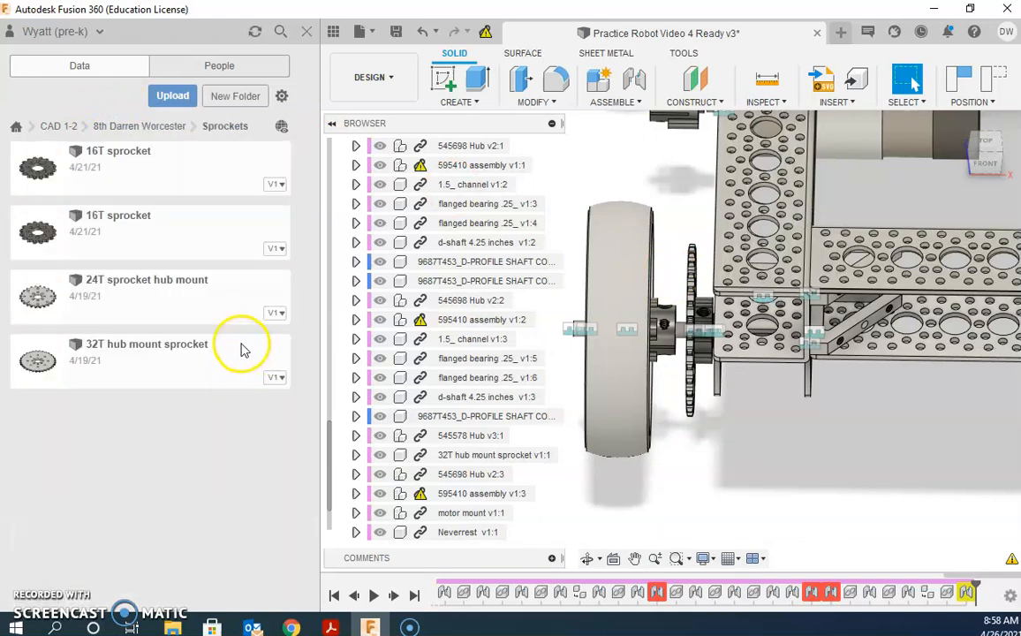
middle_click_drag(350, 418, 372, 398, "shift")
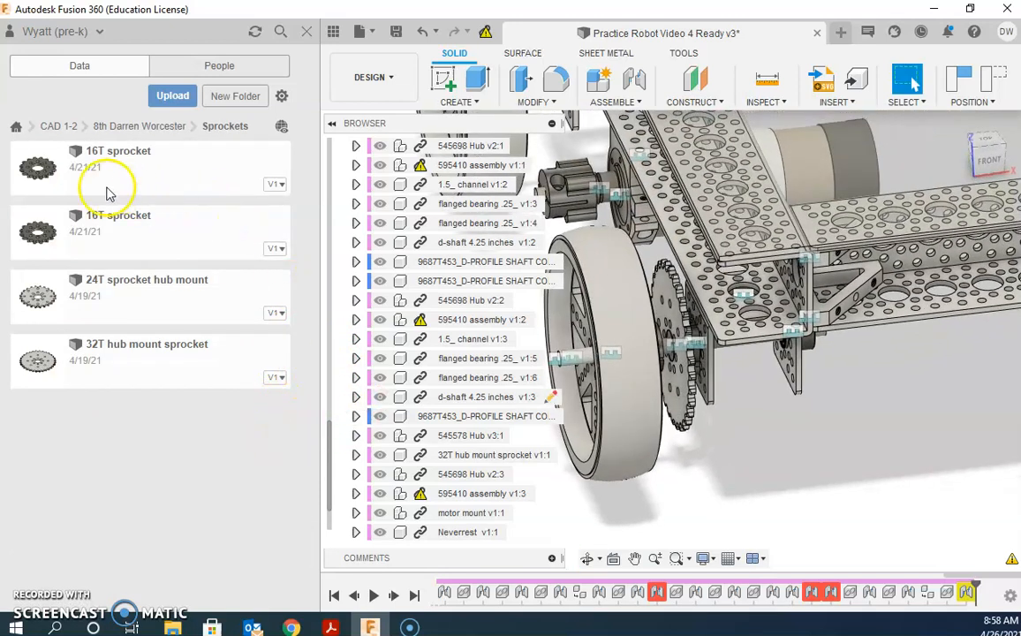
left_click_drag(48, 168, 521, 195)
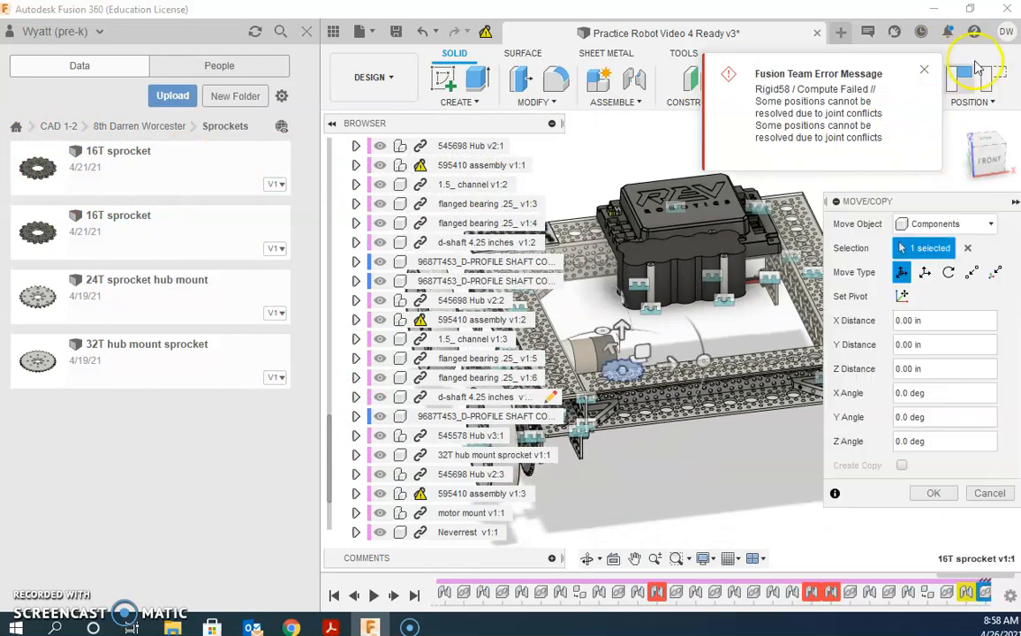
left_click(925, 70)
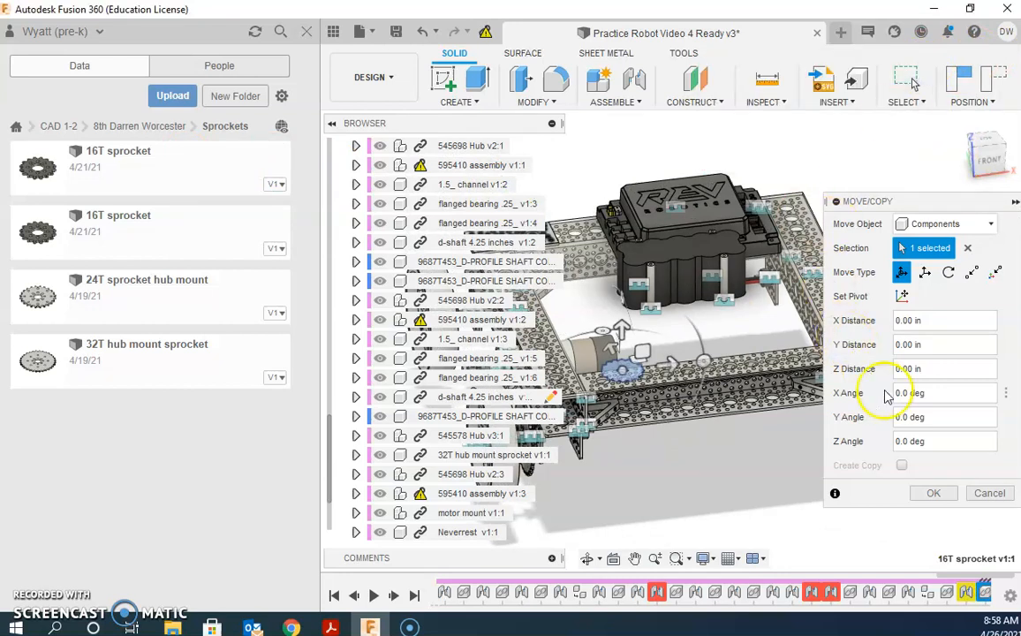
Step: Move the 16T sprocket outside the wheels by about -7.594 in X, 1.307 in Y and -0.896 in Z, and rotate it -90° about Y
middle_click_drag(663, 415, 833, 444)
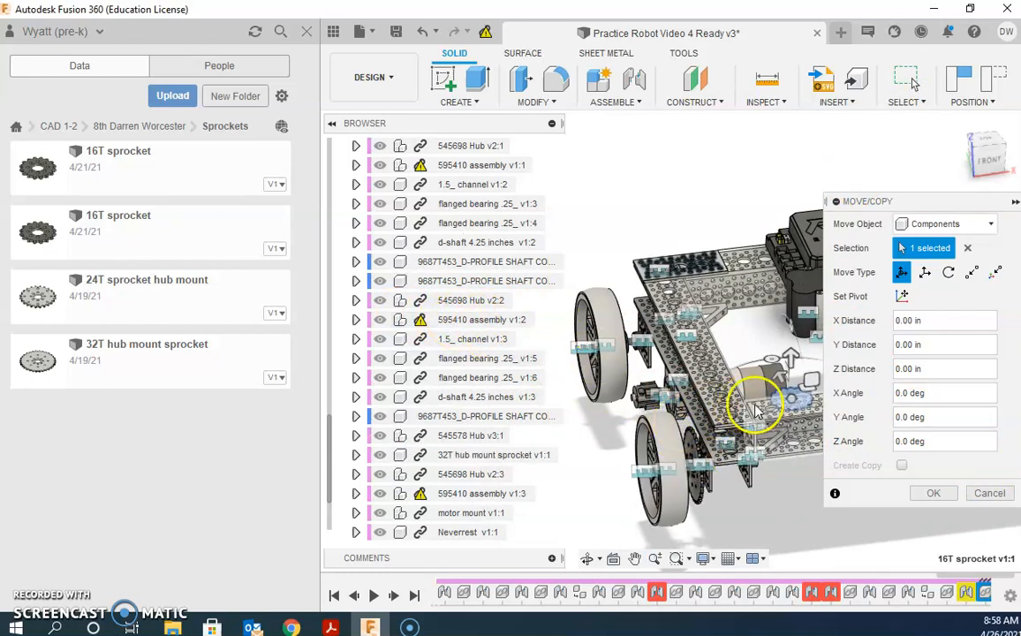
left_click_drag(790, 398, 637, 446)
middle_click_drag(638, 446, 727, 424)
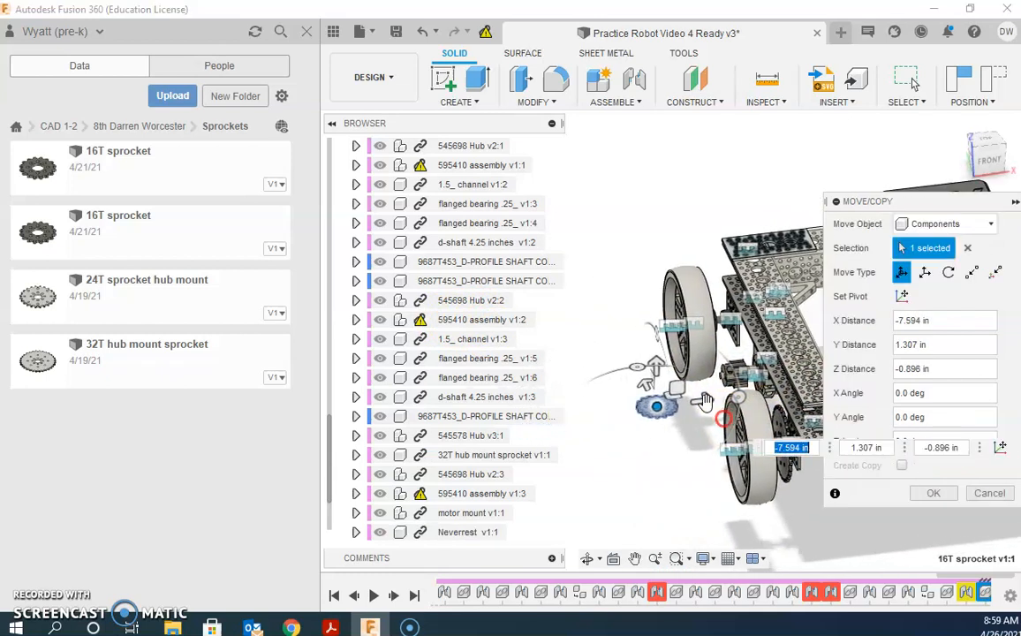
left_click_drag(740, 398, 660, 348)
left_click(937, 490)
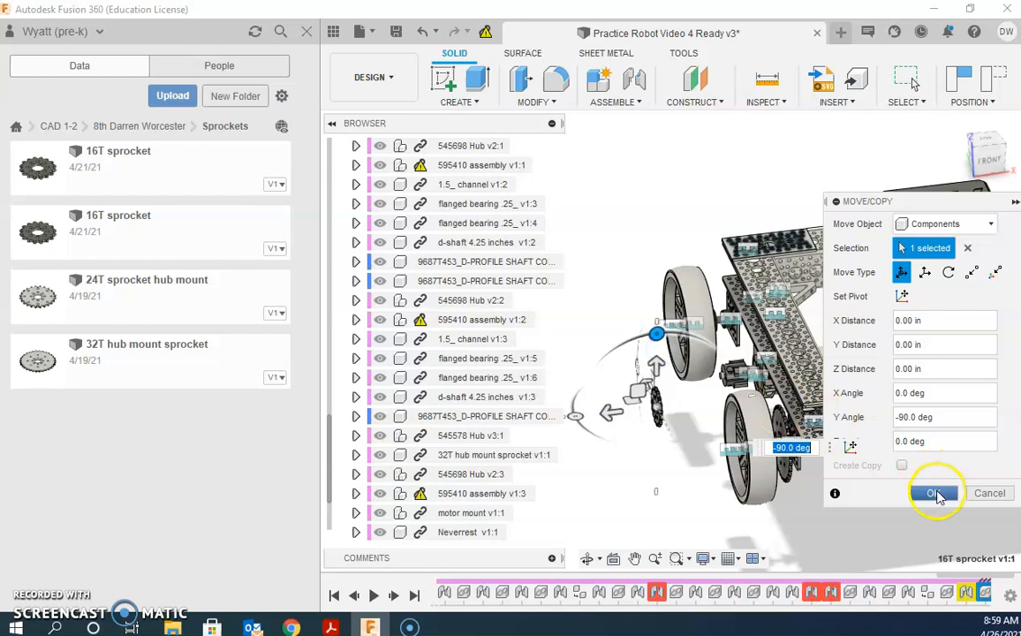
Step: Joint the circular edge of the 16T sprocket's centre bore to the motor-side end of the 545698 hub on the motor shaft
left_click(646, 94)
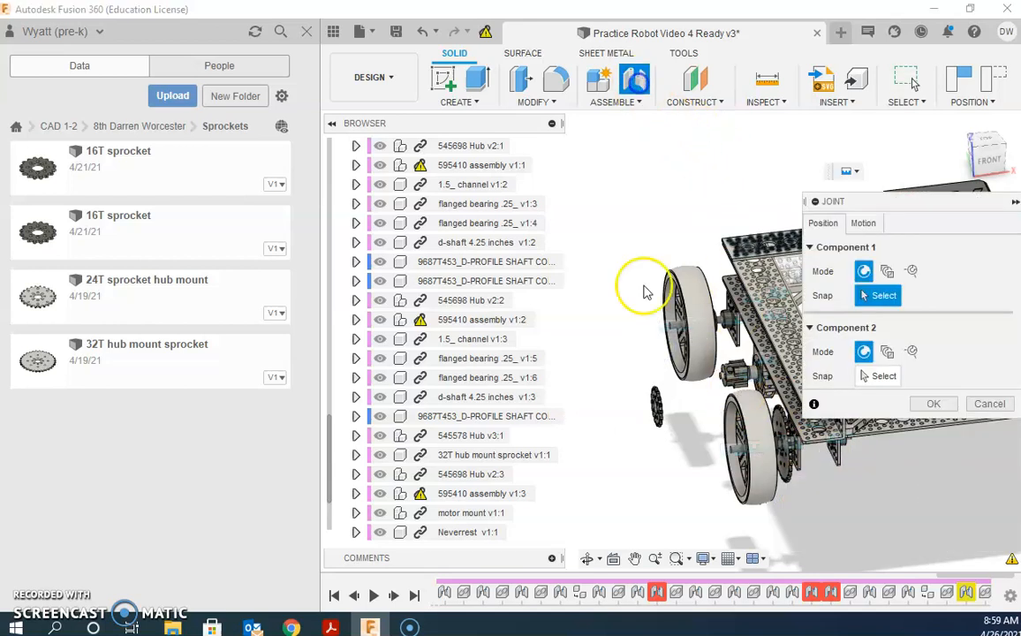
scroll(654, 407, "up", 10)
scroll(664, 212, "up", 5)
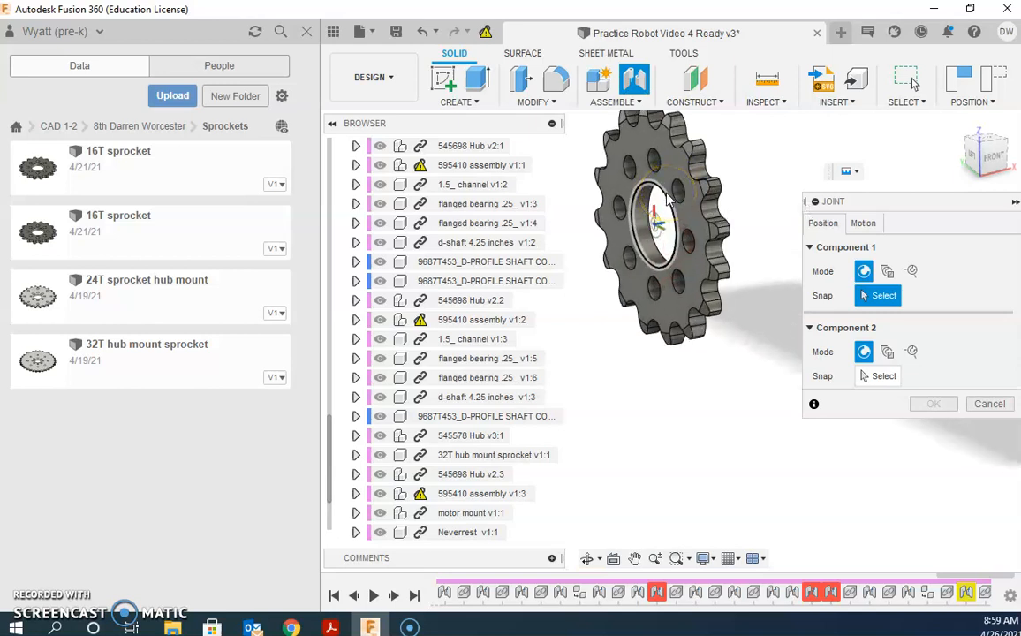
left_click(667, 196)
scroll(798, 174, "down", 10)
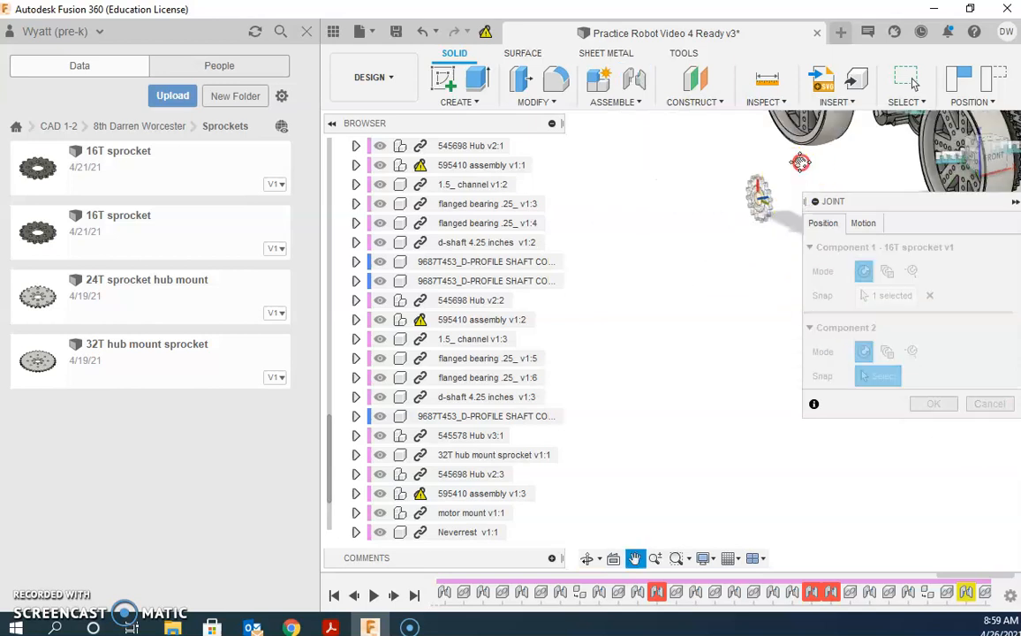
middle_click_drag(758, 228, 640, 265, "shift")
scroll(645, 285, "up", 10)
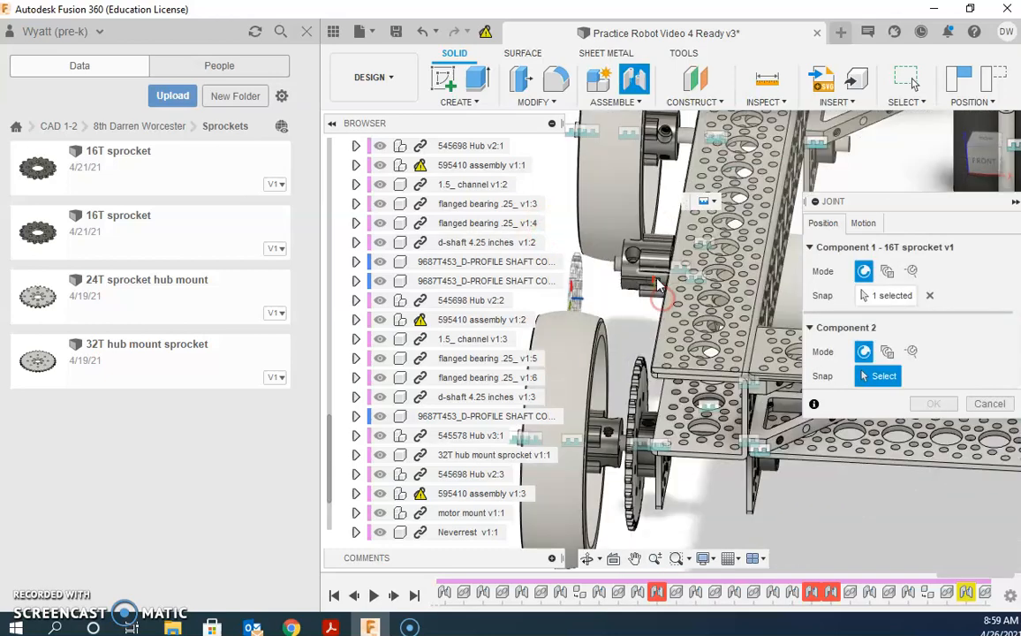
scroll(654, 291, "up", 5)
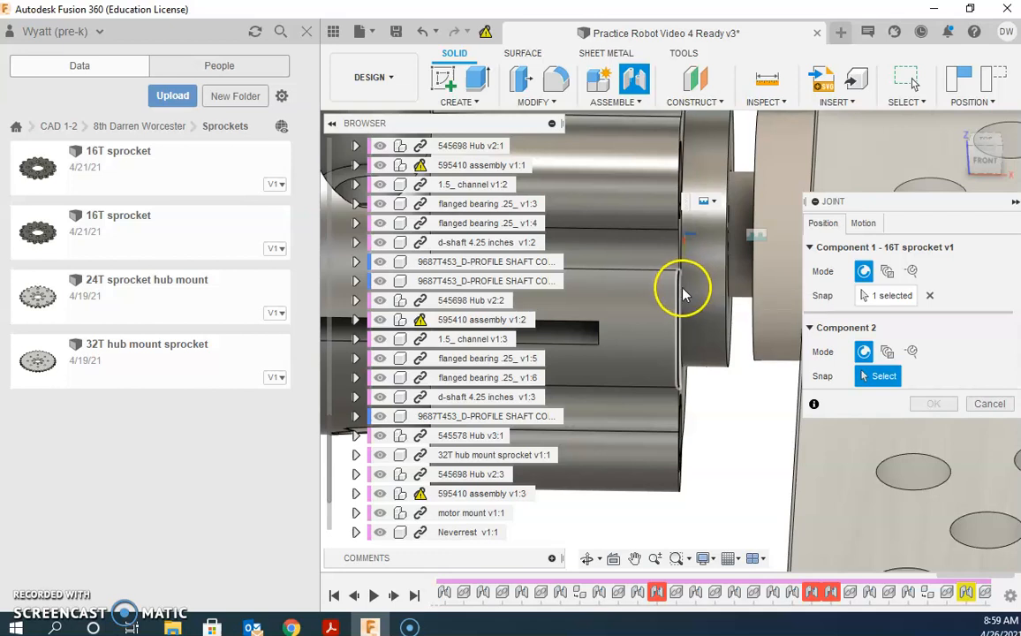
left_click(685, 294)
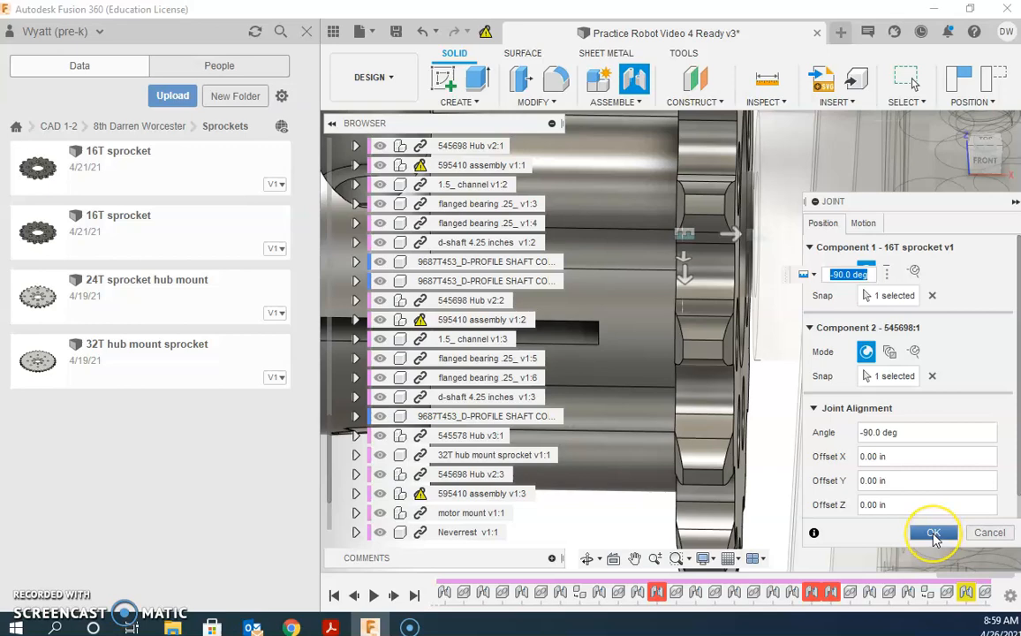
left_click(935, 534)
Step: Examine from above how the 16T sprocket on the motor shaft lines up with the sprocket on the wheel axle
scroll(786, 444, "down", 8)
middle_click_drag(760, 420, 873, 201)
left_click(988, 168)
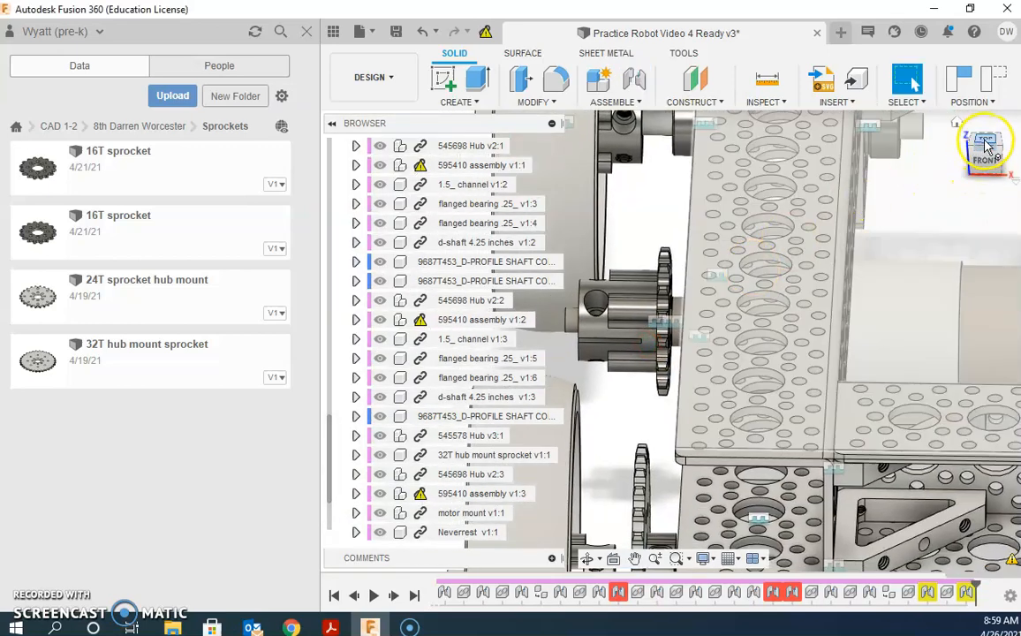
left_click(987, 146)
middle_click_drag(801, 361, 799, 175)
middle_click_drag(765, 309, 913, 347)
middle_click_drag(1013, 115, 916, 290)
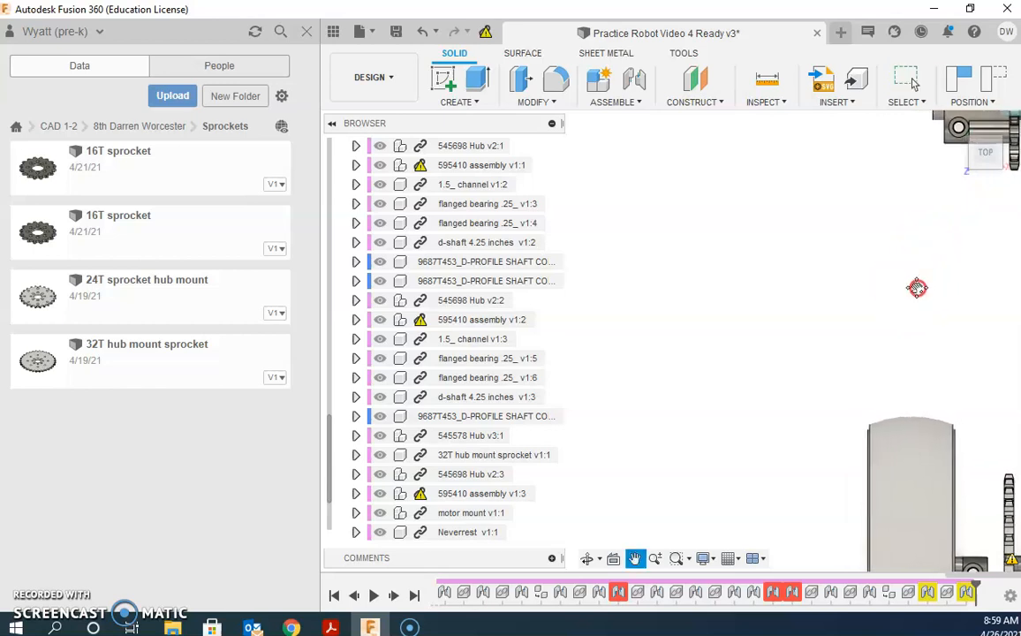
key("Escape")
middle_click_drag(979, 228, 821, 266)
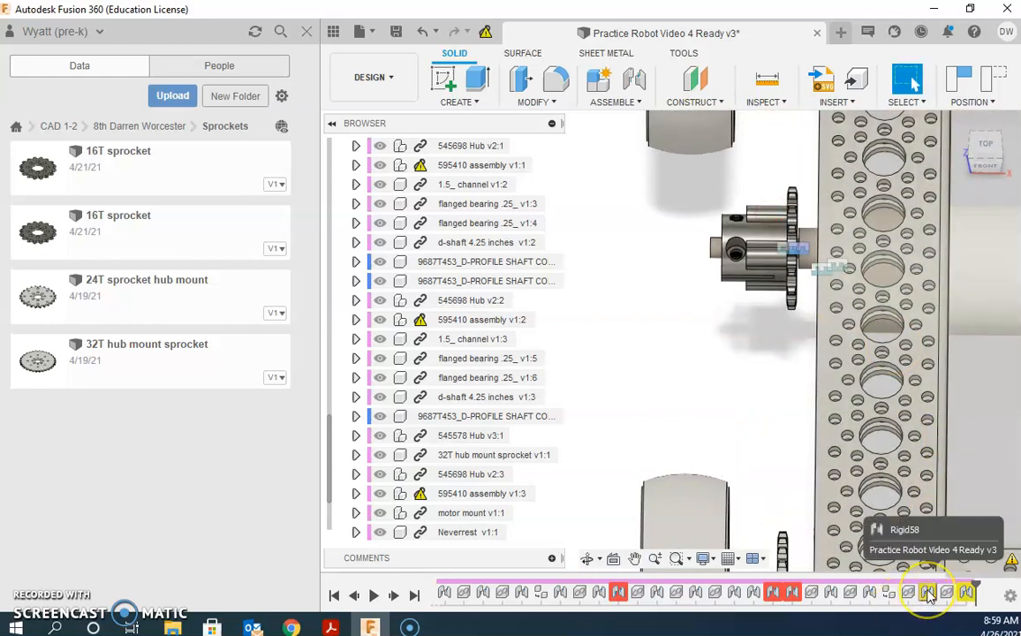
Step: Edit the joint between the 545698 hub and the Neverrest motor and set its Z offset to 0.1 in
double_click(928, 594)
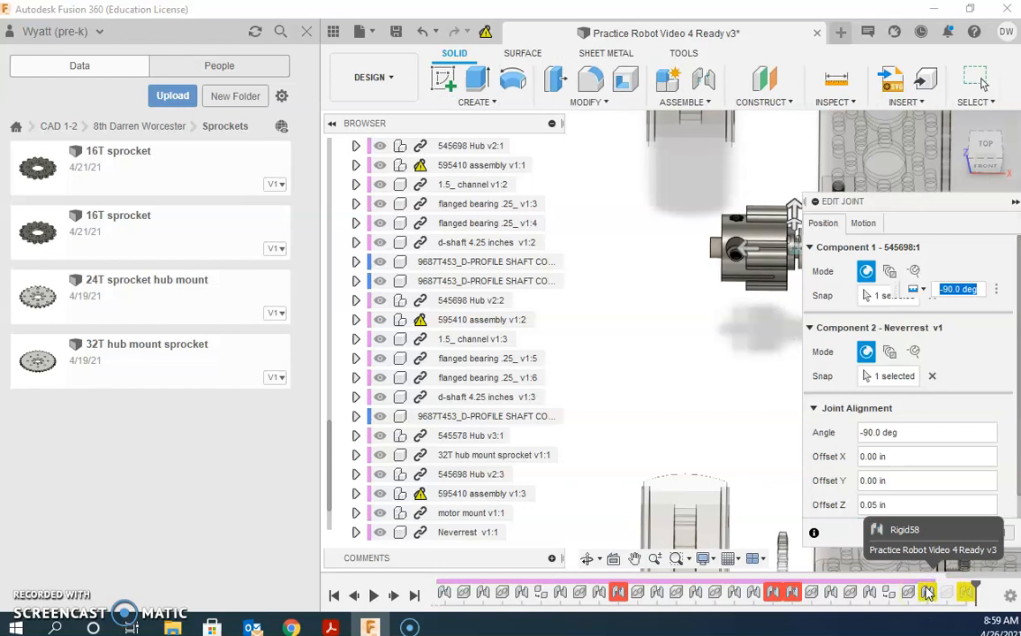
left_click(902, 510)
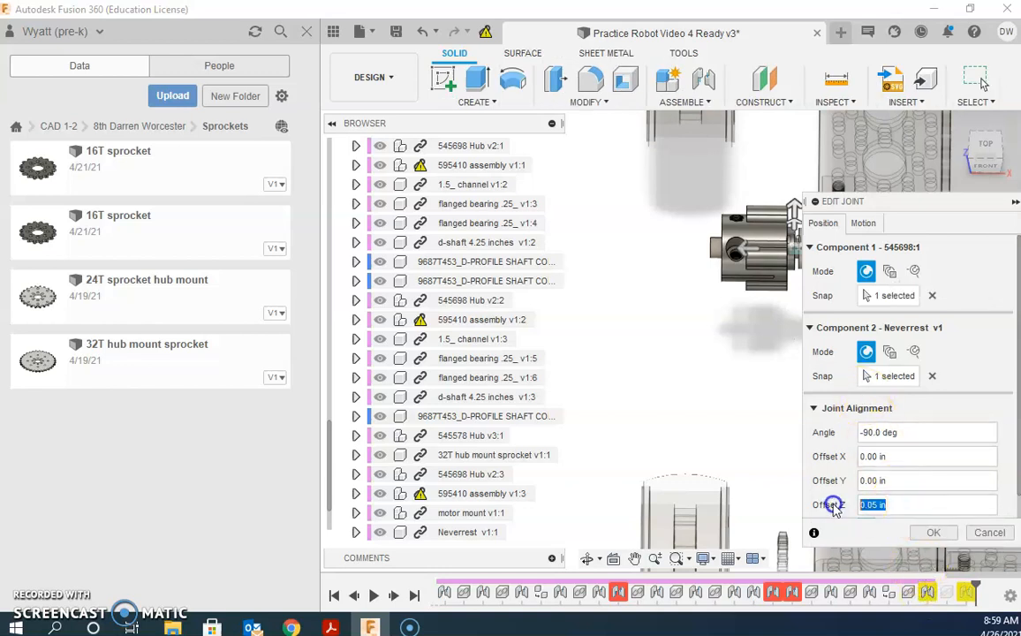
type("-")
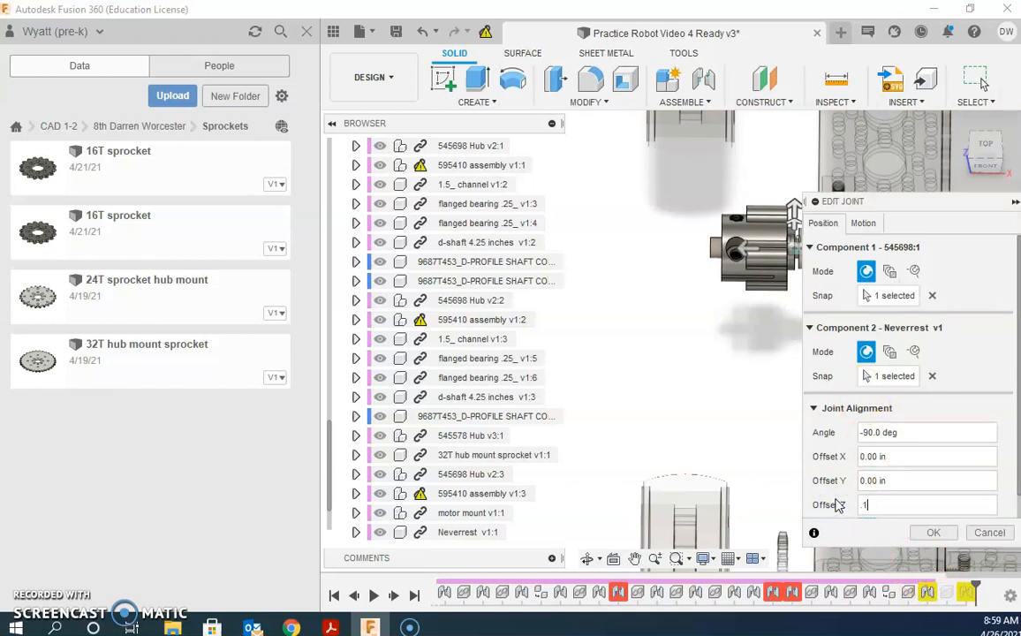
type("1")
left_click(942, 533)
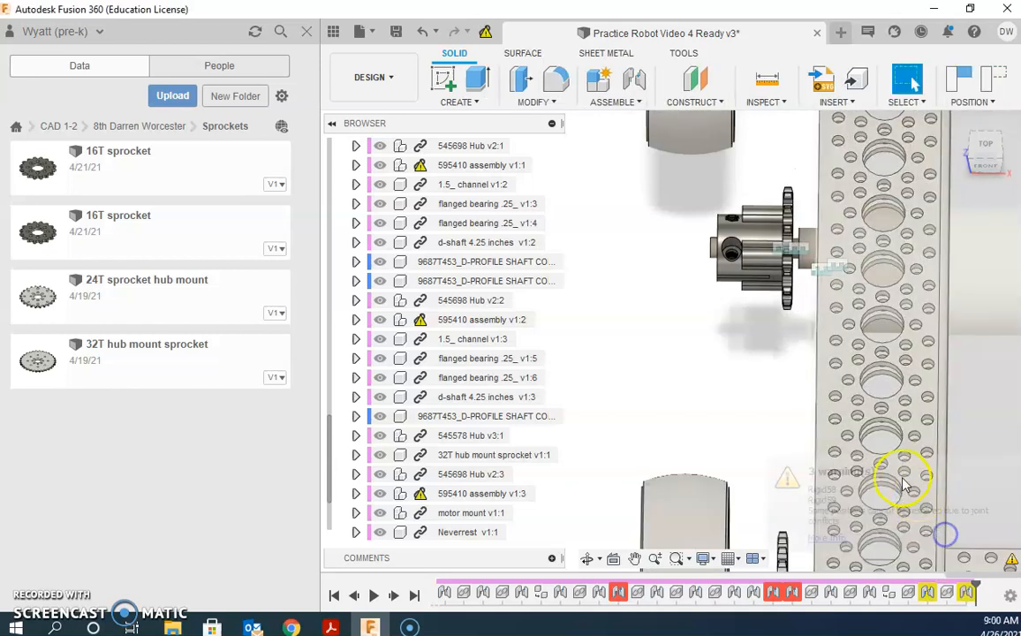
Step: Check the alignment of the motor and axle sprockets from above and inspect the motor and wheels from the robot's underside
left_click(991, 148)
middle_click_drag(808, 375, 1004, 330)
middle_click_drag(813, 327, 839, 316)
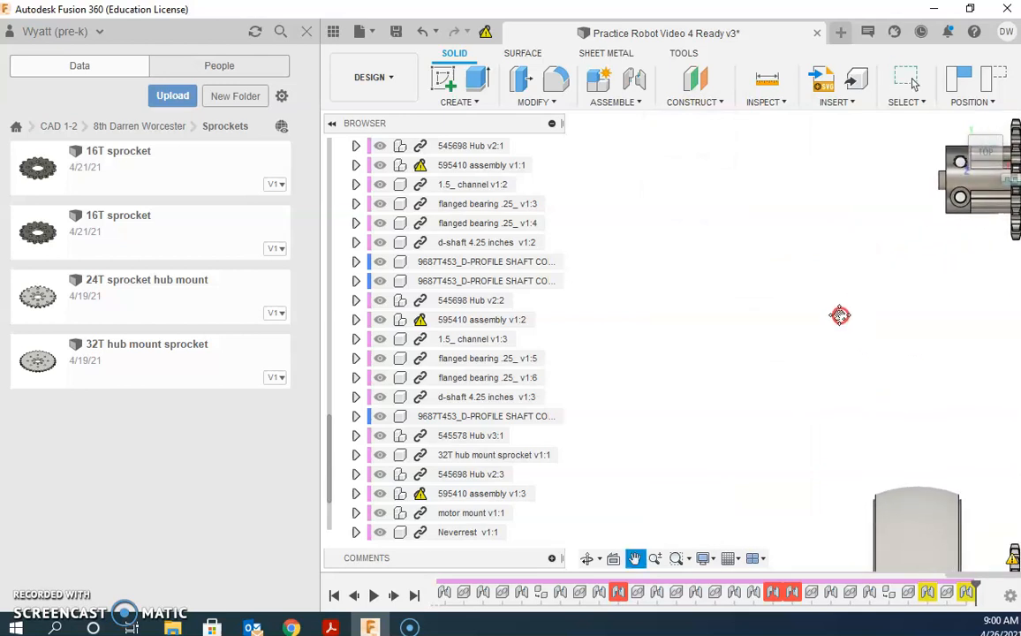
middle_click_drag(823, 331, 629, 357)
middle_click_drag(631, 402, 638, 373, "shift")
mouse_move(712, 426)
middle_mouse_down("shift")
mouse_move(707, 387)
mouse_move(744, 379)
middle_mouse_up("shift")
mouse_move(710, 454)
middle_mouse_down("shift")
mouse_move(742, 429)
mouse_move(737, 415)
mouse_move(722, 440)
middle_mouse_up("shift")
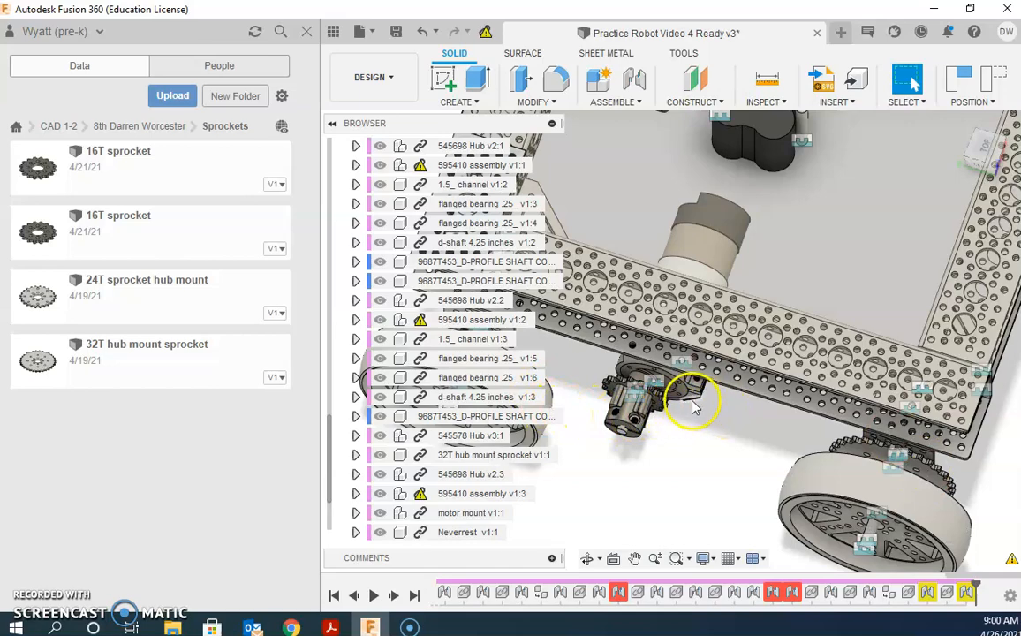
middle_click_drag(714, 464, 844, 372, "shift")
scroll(844, 371, "down", 5)
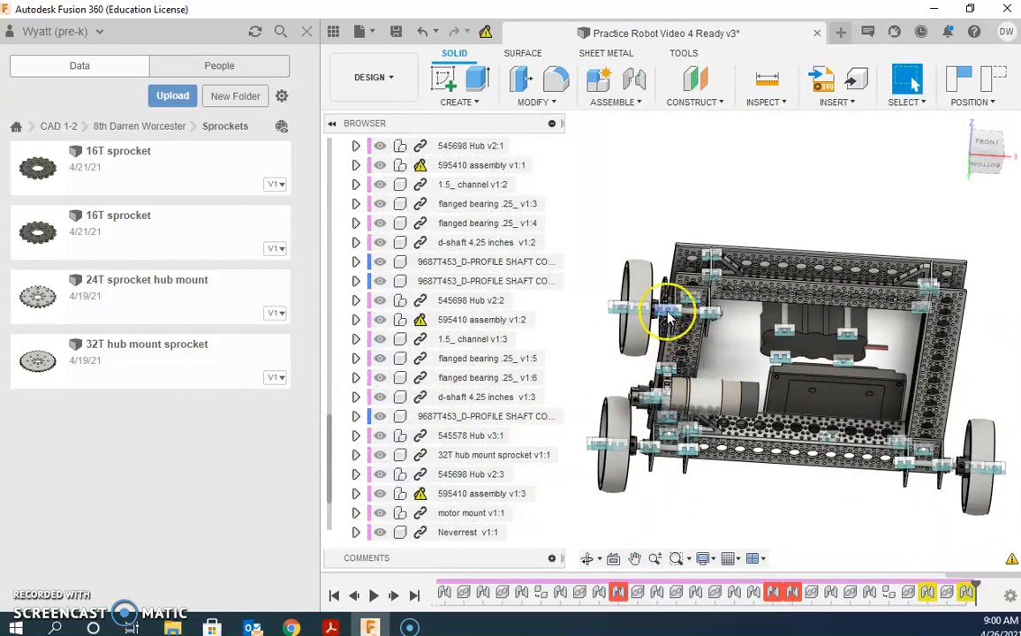
middle_click_drag(700, 364, 691, 342, "shift")
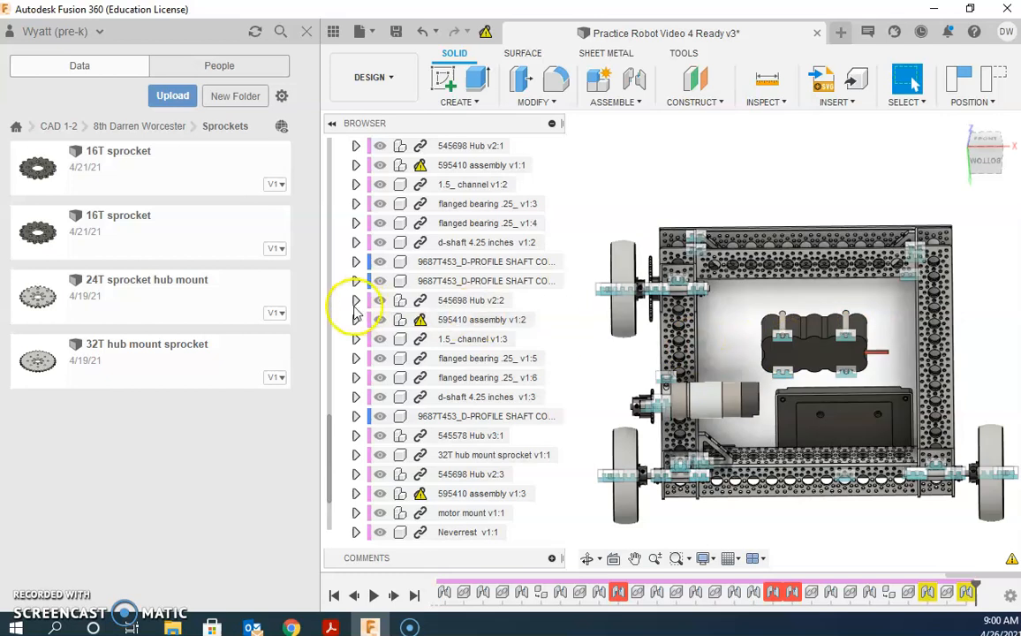
Step: Insert a second motor mount from the motor Mounts folder into the assembly
left_click(128, 128)
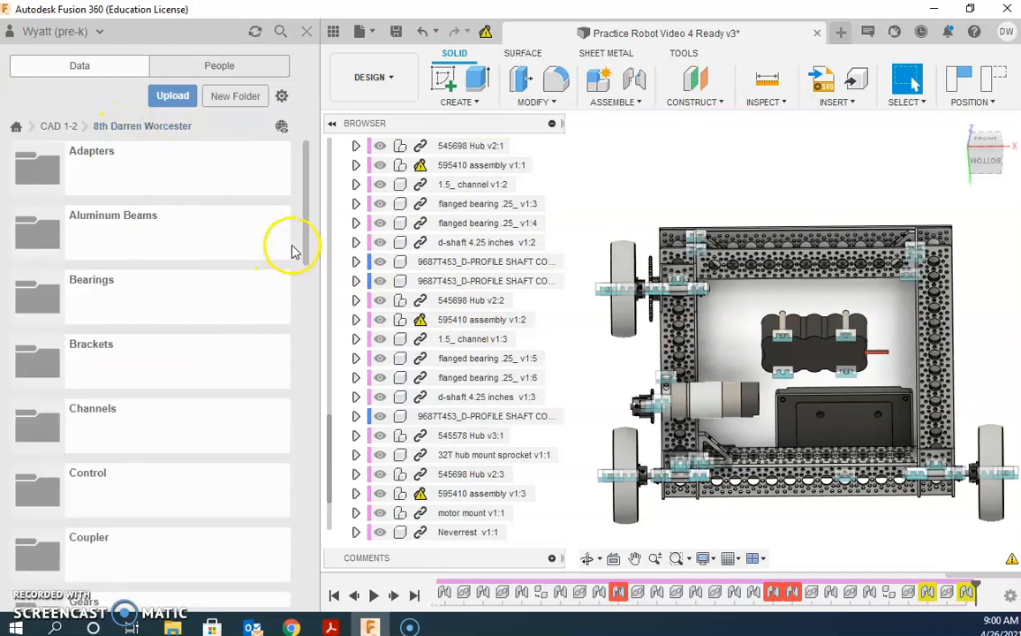
left_click_drag(304, 243, 313, 331)
left_click(43, 398)
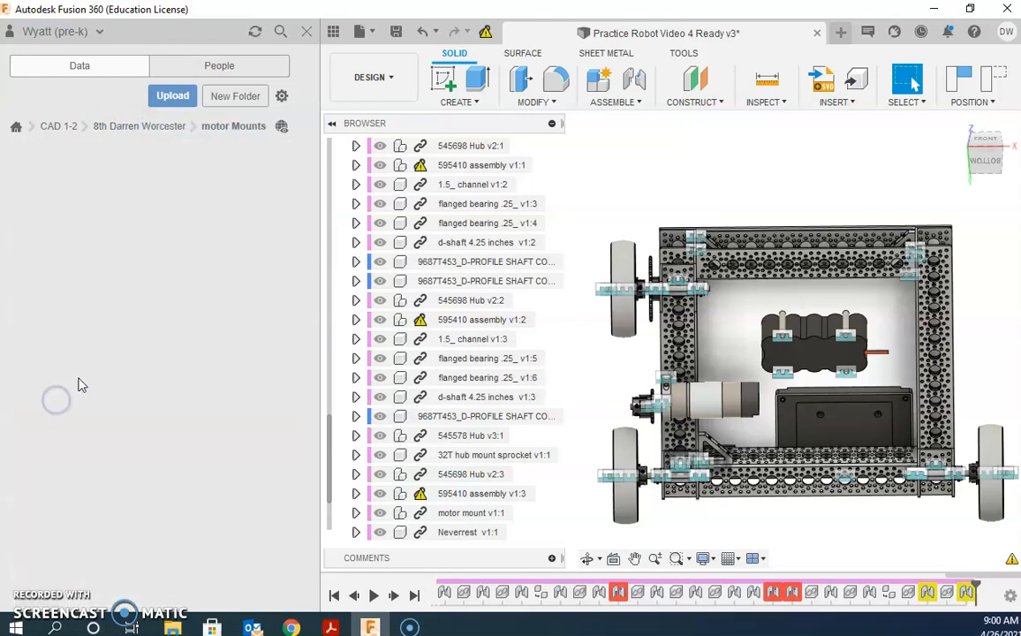
left_click_drag(61, 241, 730, 366)
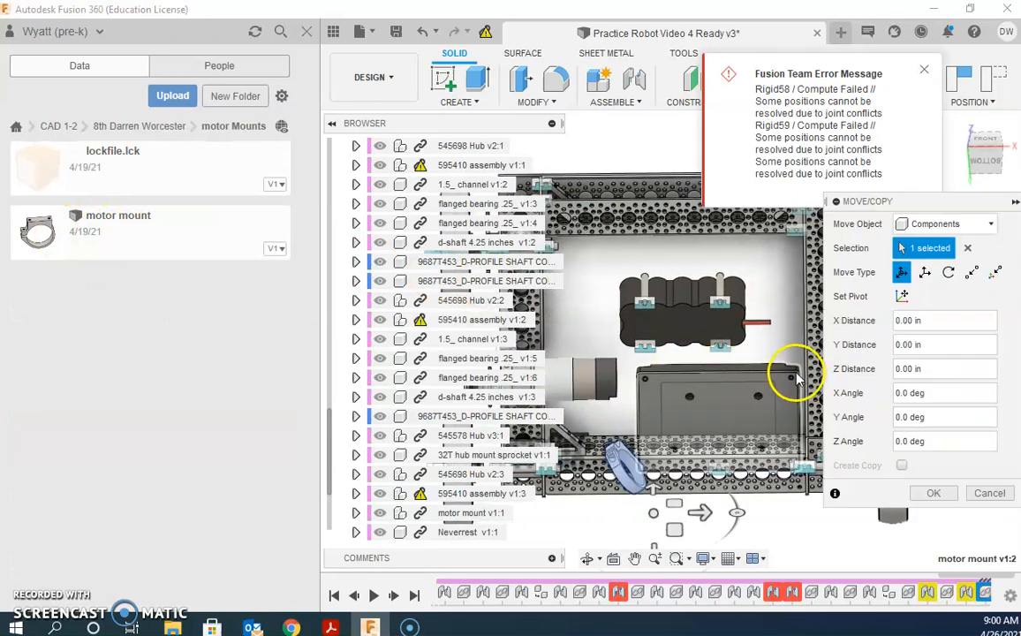
Step: Rotate the new motor mount 40° about Z and move it 10.00 in along X, clear of the frame
scroll(790, 373, "up", 5)
scroll(778, 376, "down", 6)
middle_click_drag(726, 365, 834, 345)
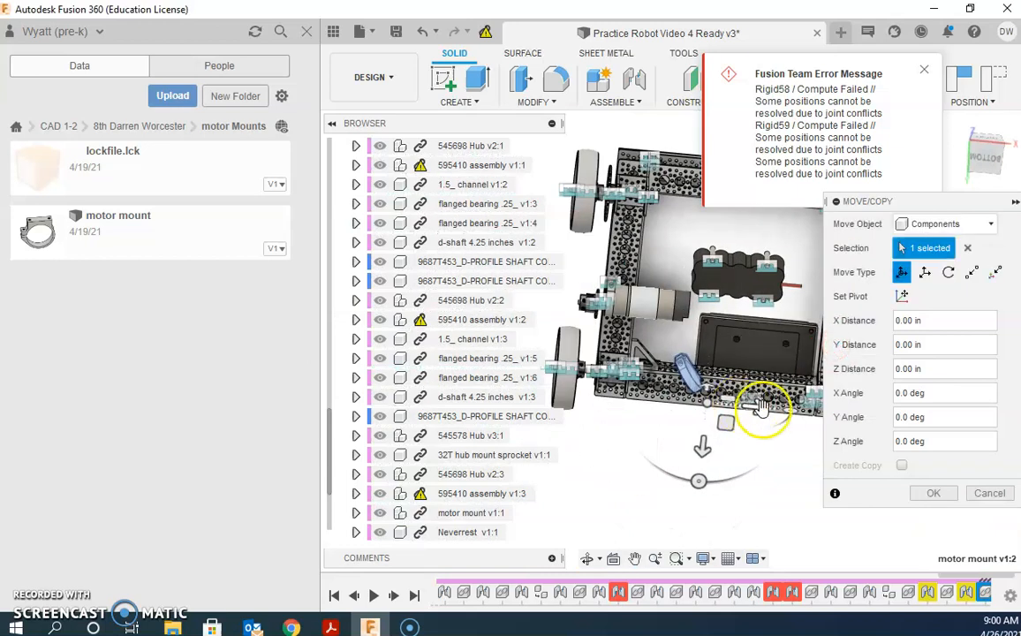
left_click_drag(806, 430, 648, 459)
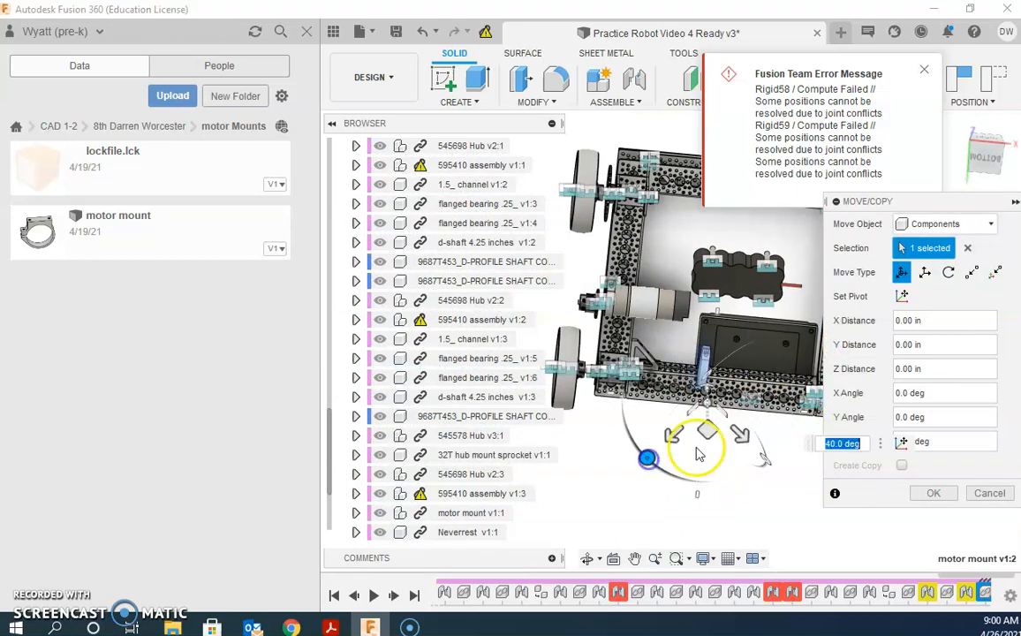
left_click_drag(741, 436, 807, 483)
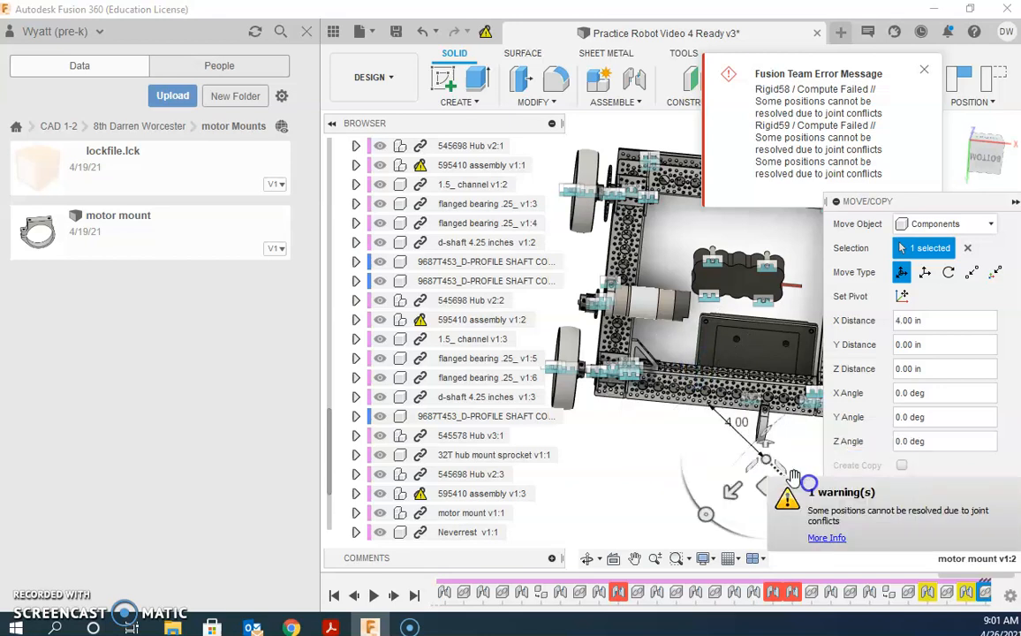
middle_click_drag(752, 458, 567, 401)
left_click_drag(616, 431, 726, 483)
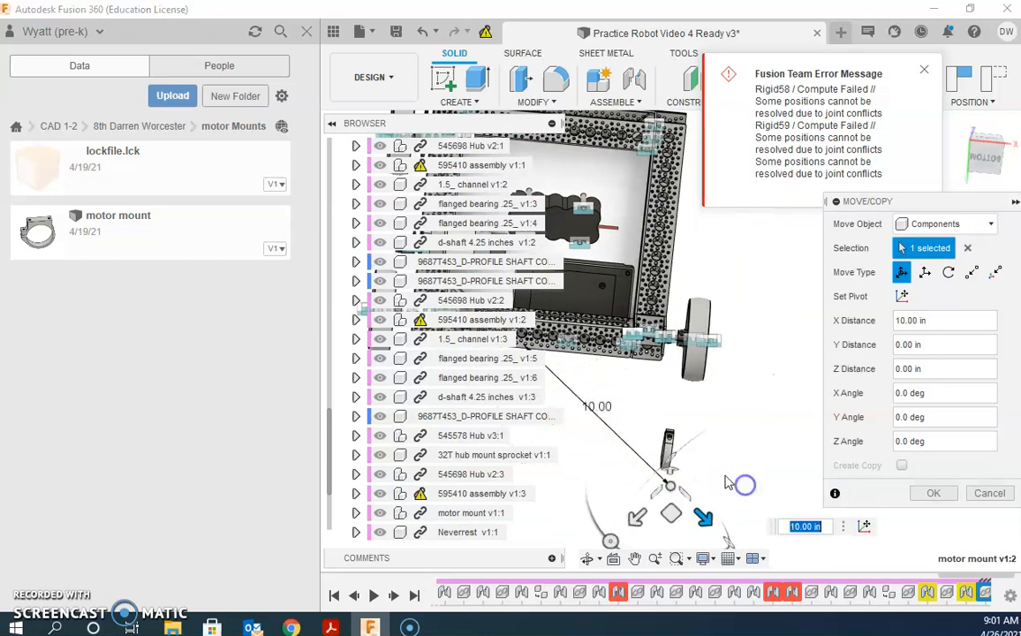
left_click(934, 494)
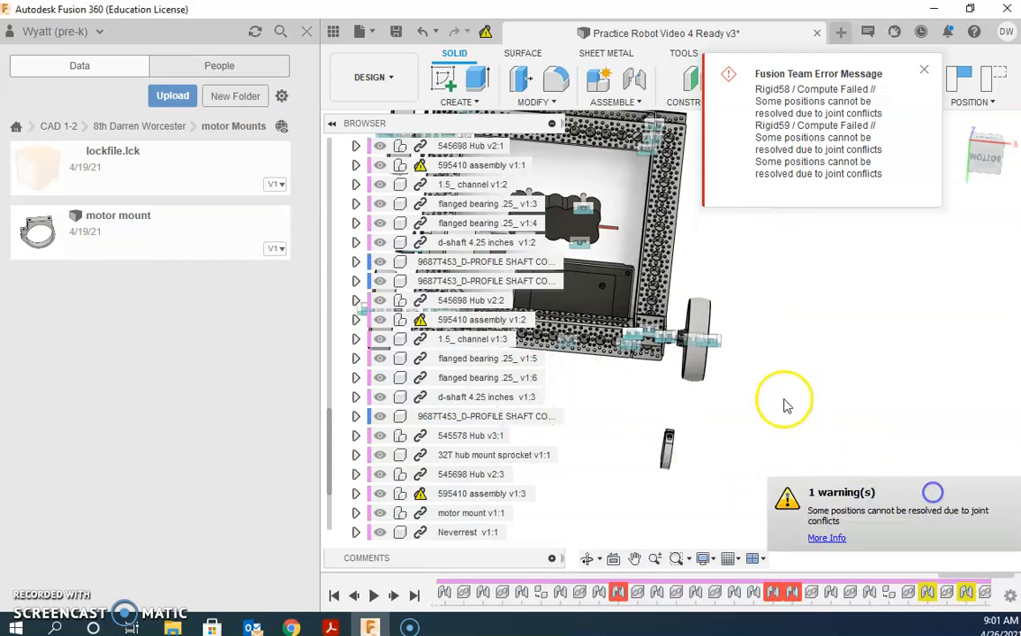
Step: Move the second motor mount -5.00 in along X so it sits beside the frame's side channel
middle_click_drag(745, 326, 944, 316, "shift")
left_click_drag(988, 146, 972, 174)
left_click(986, 151)
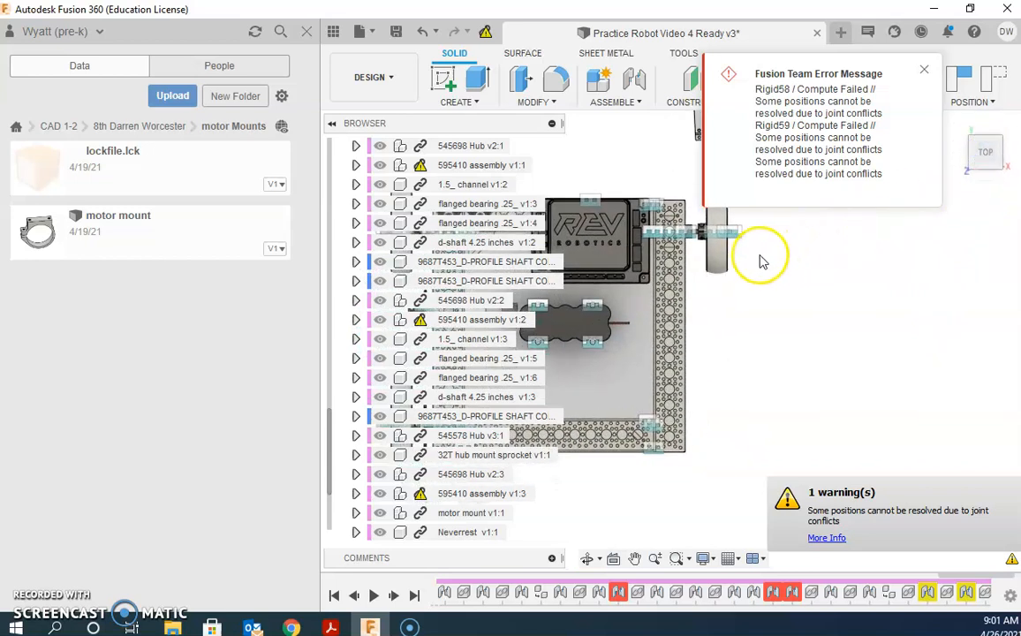
middle_click_drag(695, 242, 625, 245)
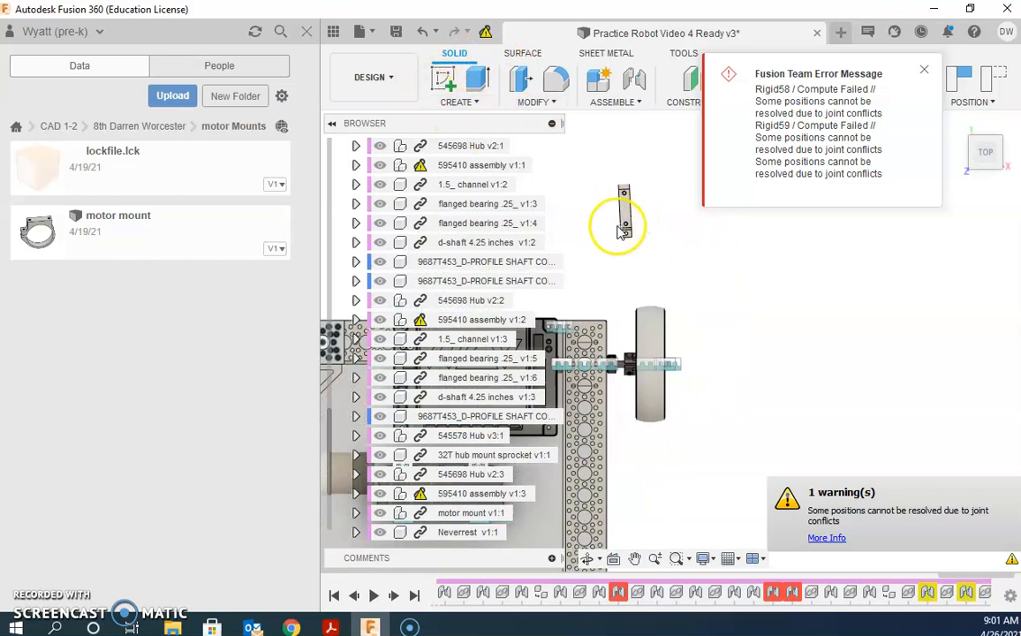
scroll(456, 319, "down", 3)
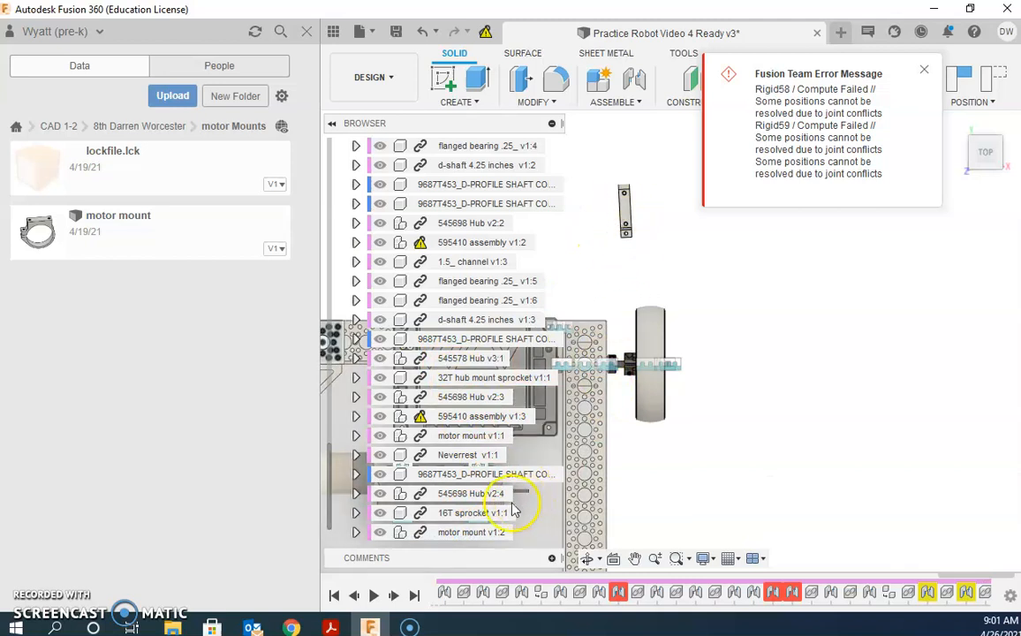
right_click(497, 532)
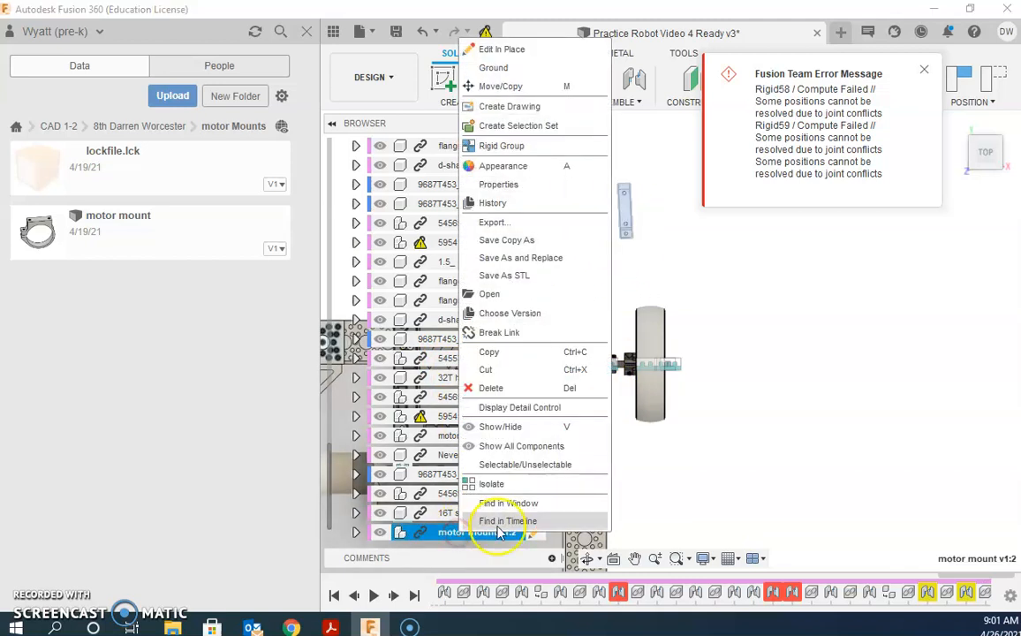
left_click(526, 86)
middle_click_drag(628, 227, 628, 280)
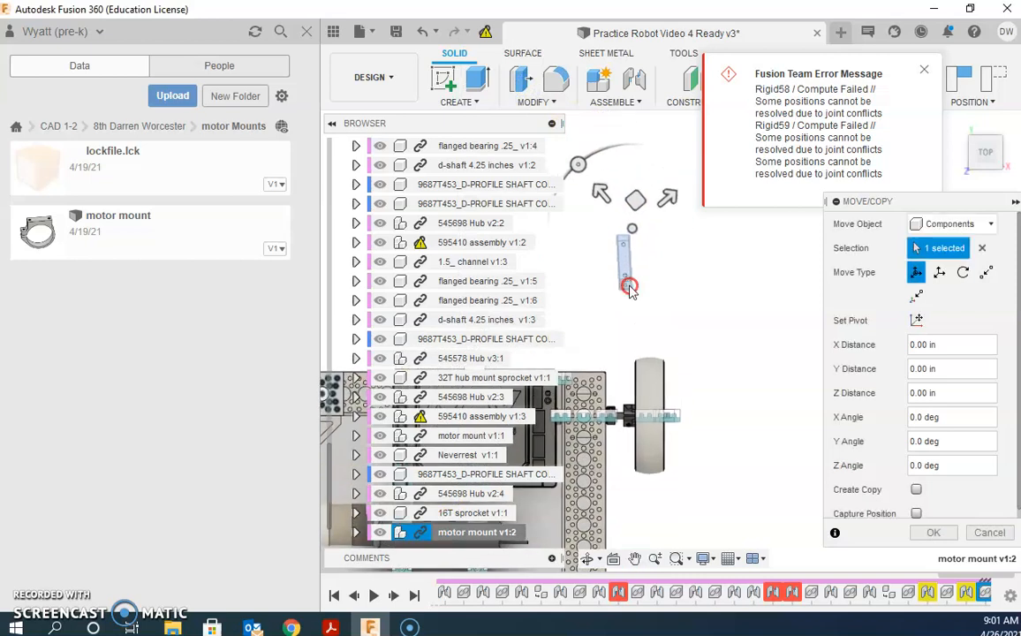
left_click(578, 166)
left_click_drag(578, 166, 648, 411)
scroll(645, 420, "up", 3)
middle_click_drag(636, 487, 669, 431)
left_click_drag(690, 255, 676, 258)
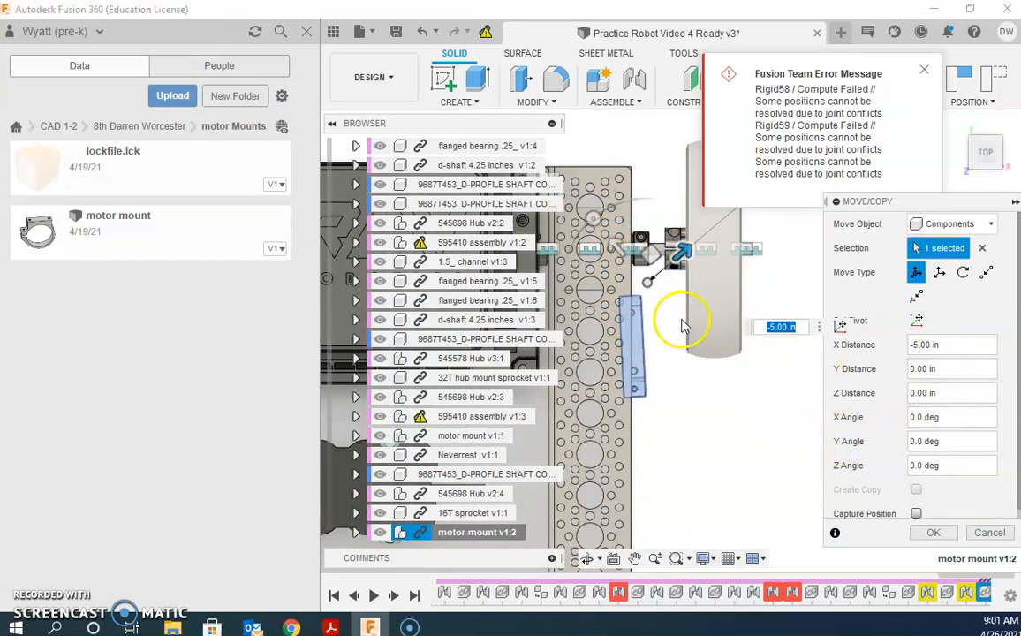
Step: Rotate the second motor mount -3° about Z to square it with the side channel and finish the move
left_click(590, 218)
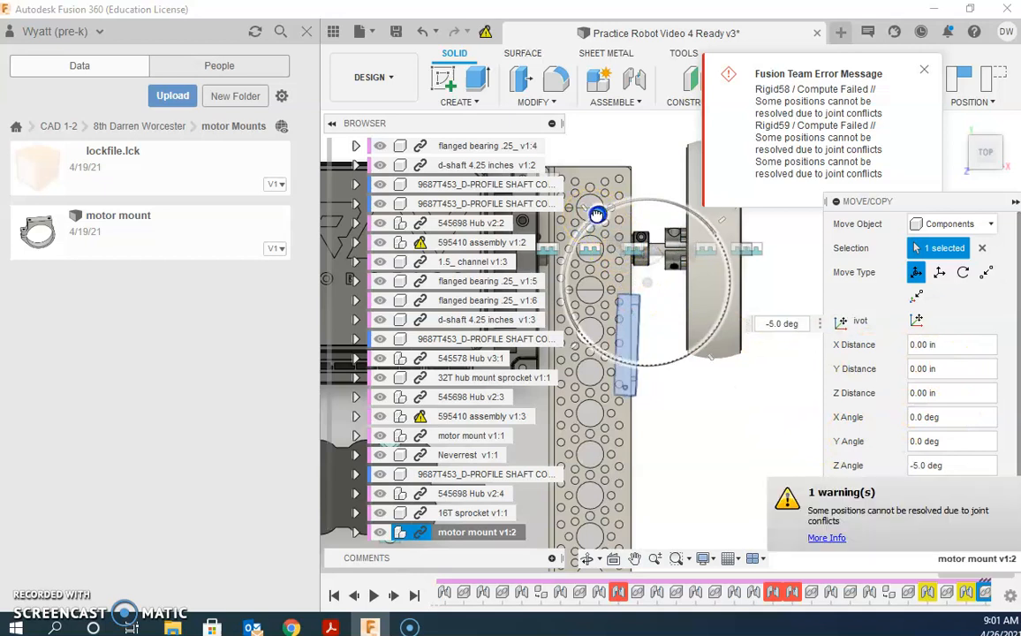
left_click_drag(592, 217, 599, 215)
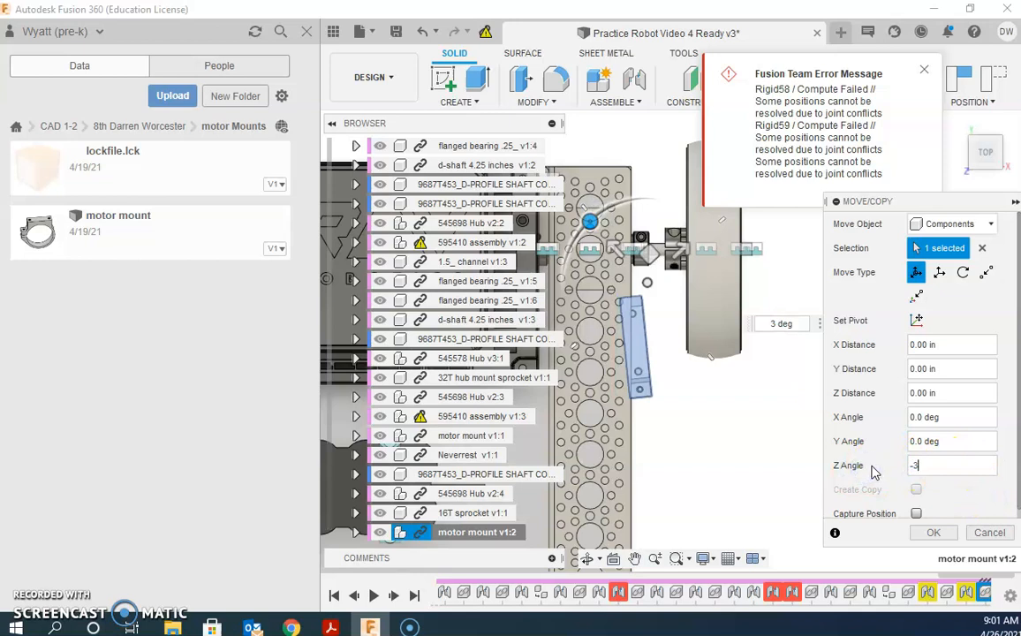
scroll(649, 371, "up", 5)
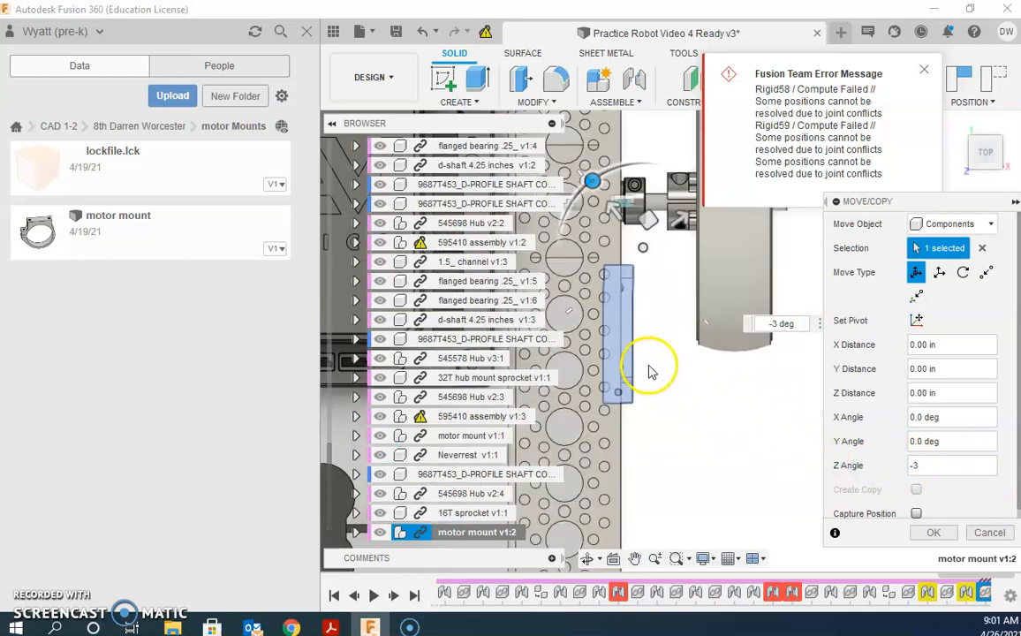
left_click(611, 332)
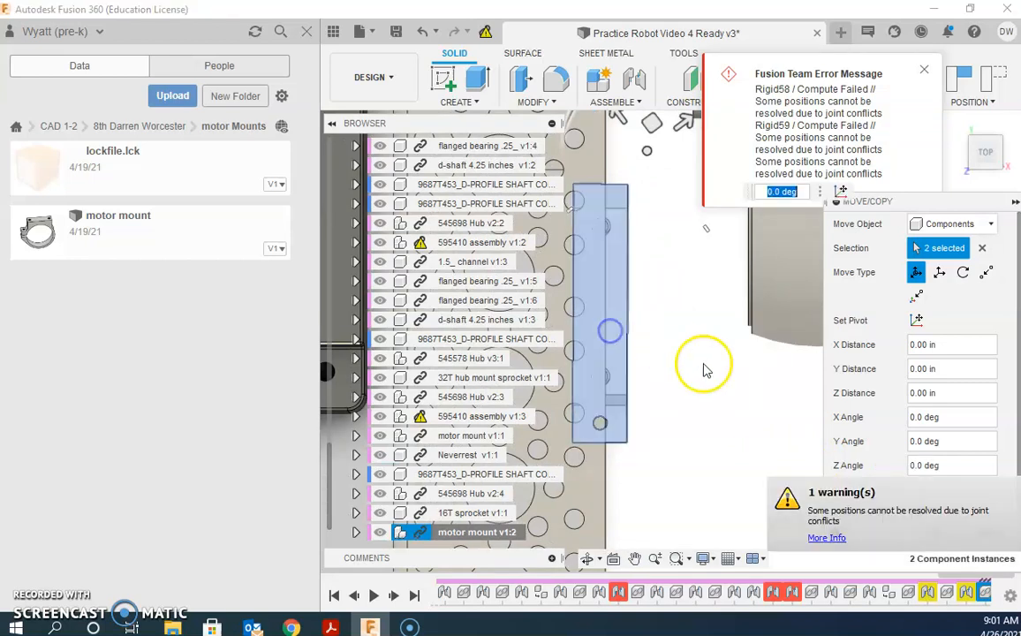
scroll(739, 422, "down", 3)
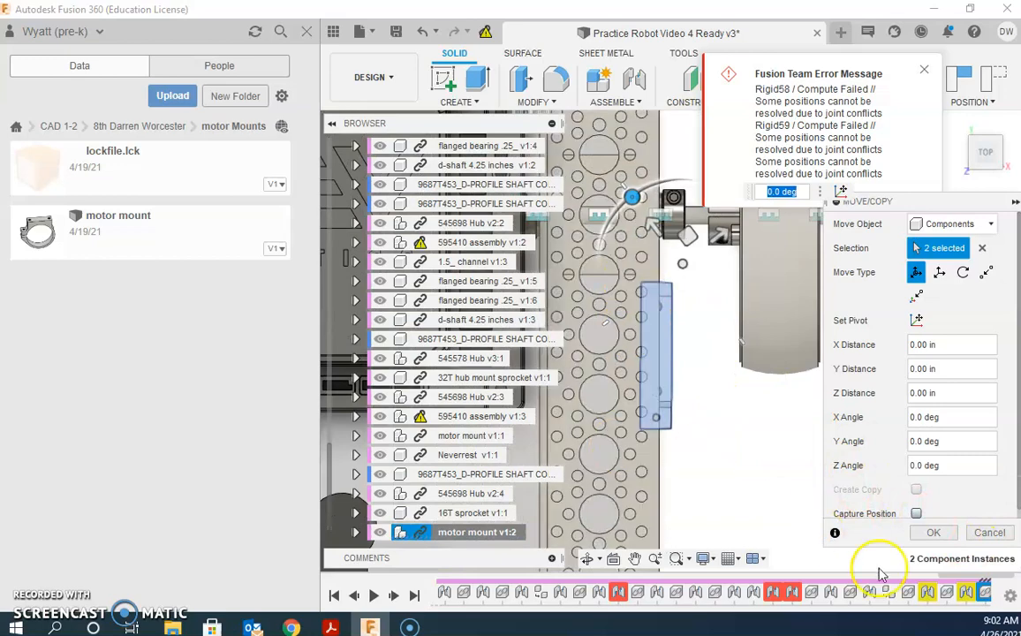
left_click(934, 532)
Step: Reposition the second motor mount freely, away from the nearby wheel toward the opposite end of the side channel
middle_click_drag(838, 473, 730, 382, "shift")
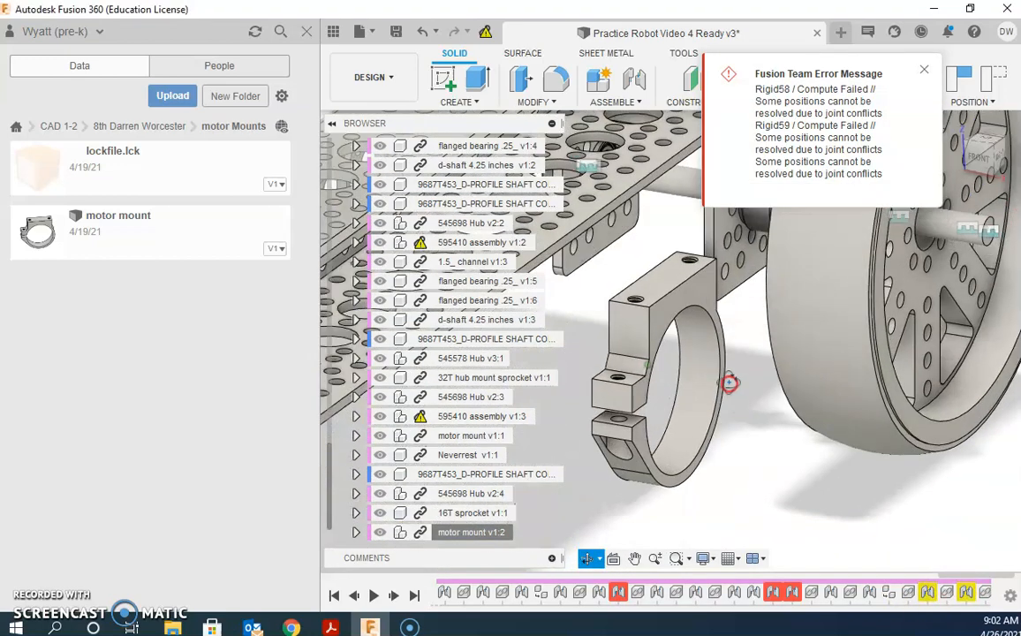
scroll(728, 352, "up", 4)
scroll(738, 435, "down", 6)
scroll(725, 442, "down", 4)
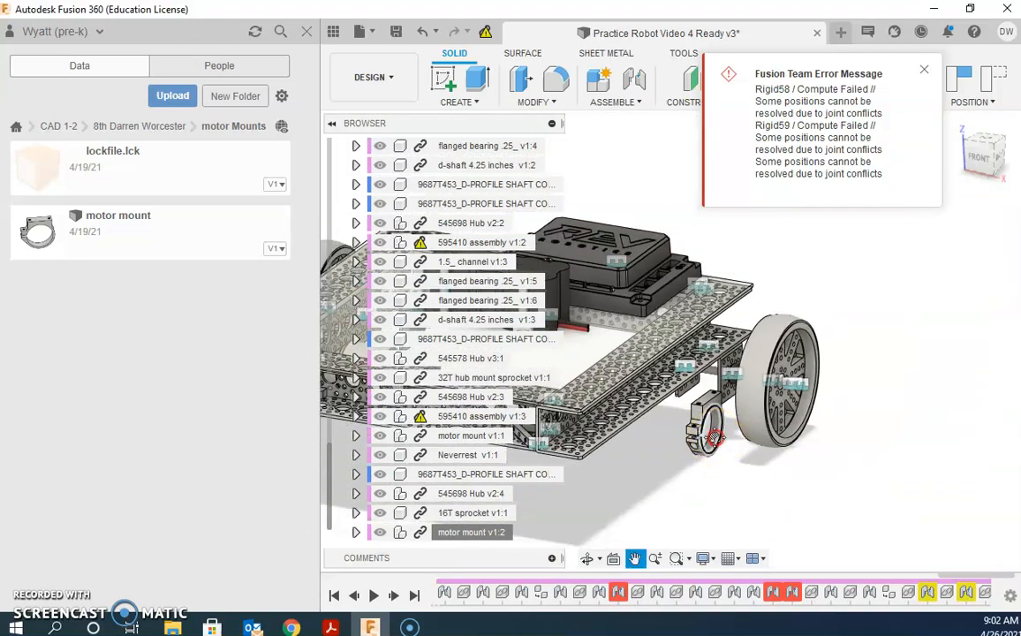
middle_click_drag(715, 433, 841, 380)
middle_click_drag(796, 442, 813, 475, "shift")
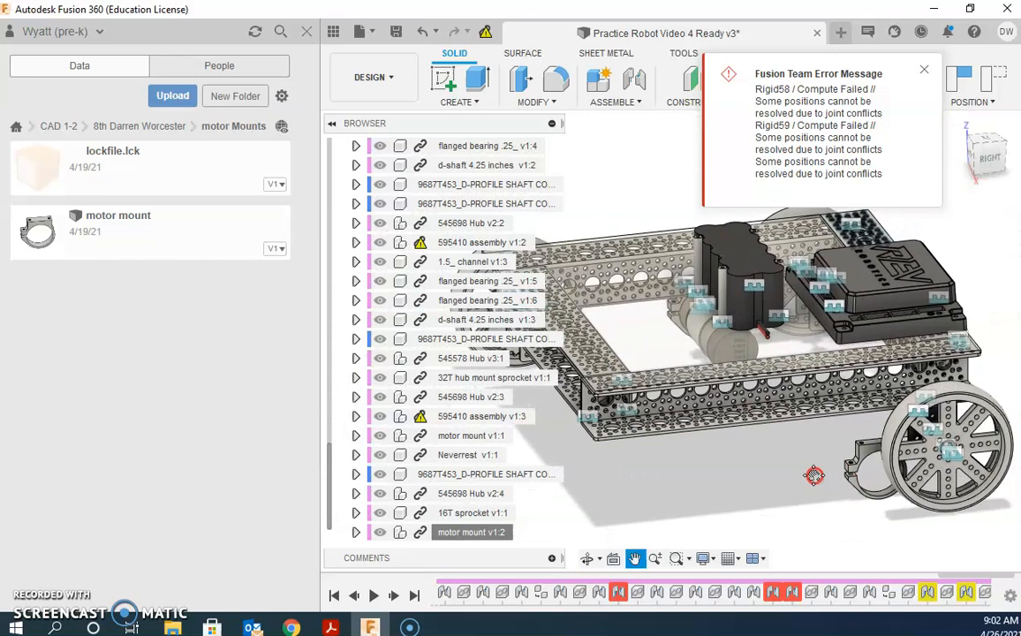
left_click_drag(862, 461, 634, 473)
scroll(634, 451, "down", 3)
scroll(634, 450, "up", 5)
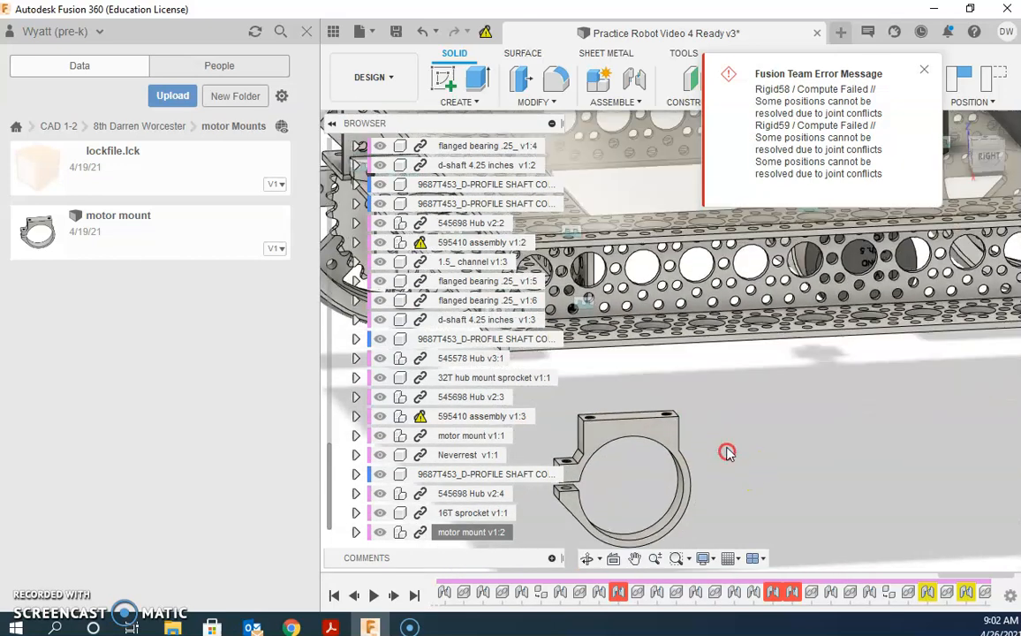
Step: Bring the second motor mount up close beneath the end of the side channel, with its tapped top holes accessible
middle_click_drag(918, 353, 896, 448, "shift")
left_click(994, 190)
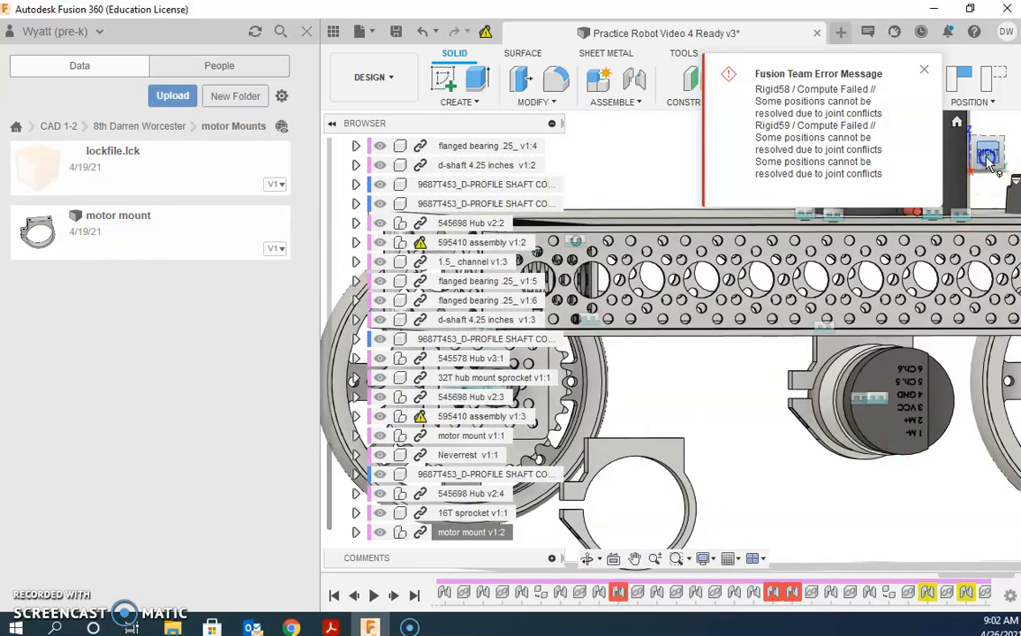
left_click_drag(747, 443, 700, 349)
middle_click_drag(720, 382, 725, 417, "shift")
left_click_drag(704, 452, 699, 401)
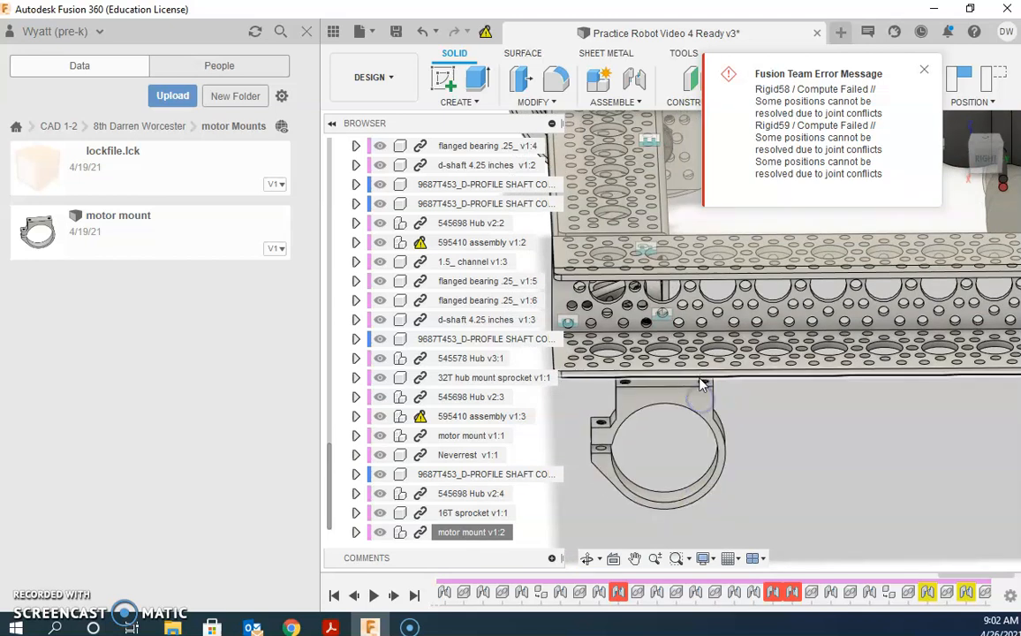
scroll(702, 383, "up", 3)
middle_click_drag(703, 380, 752, 383)
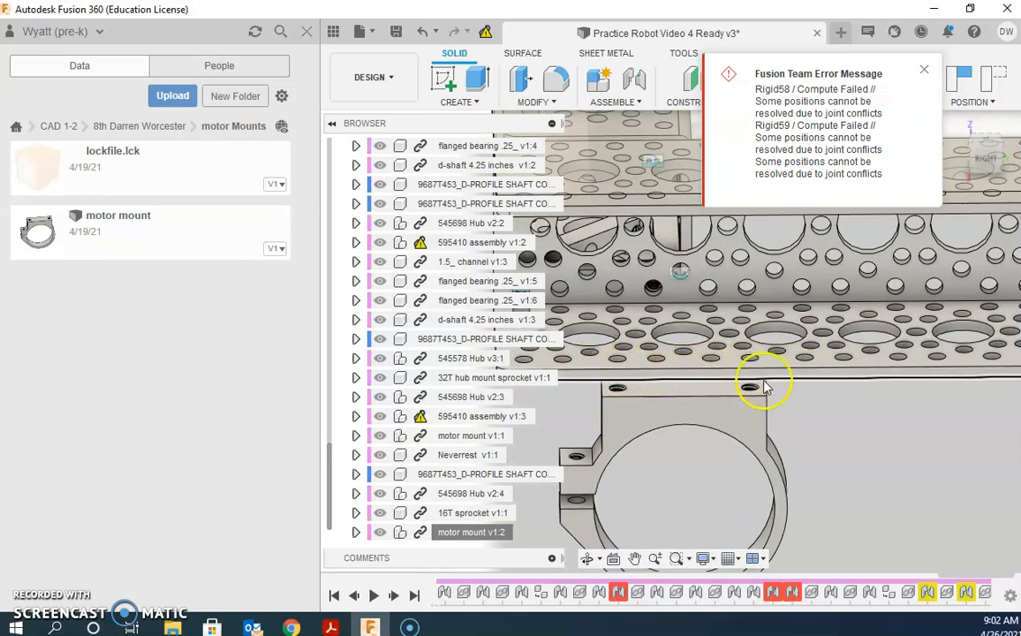
scroll(970, 389, "down", 3)
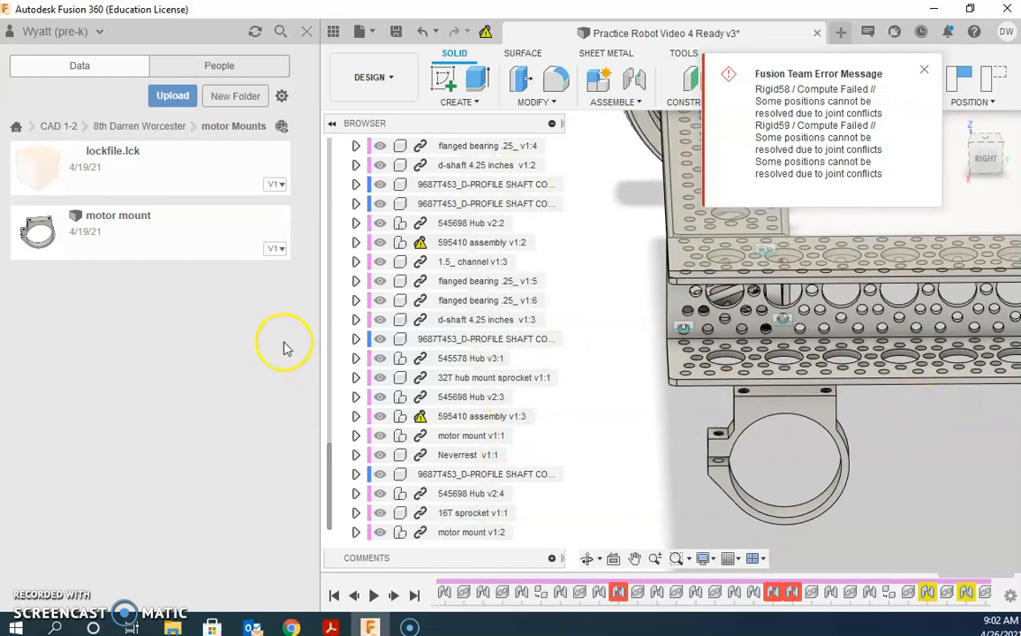
Step: Dismiss the error message and joint the motor mount's tapped top hole to a hole in the 12_ channel's underside at 180°
left_click(924, 69)
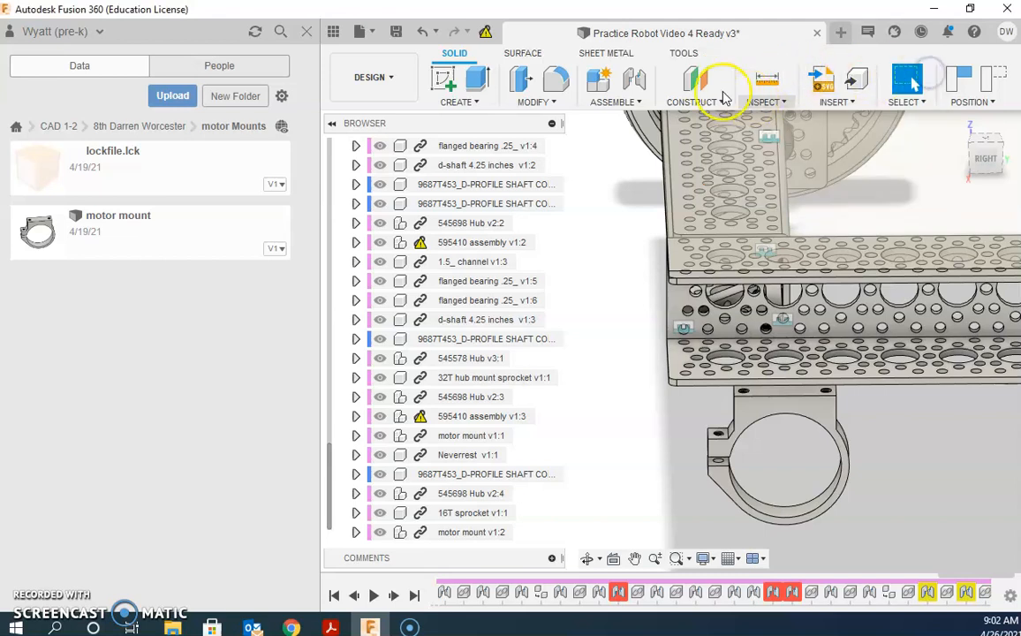
left_click(635, 81)
scroll(759, 380, "up", 6)
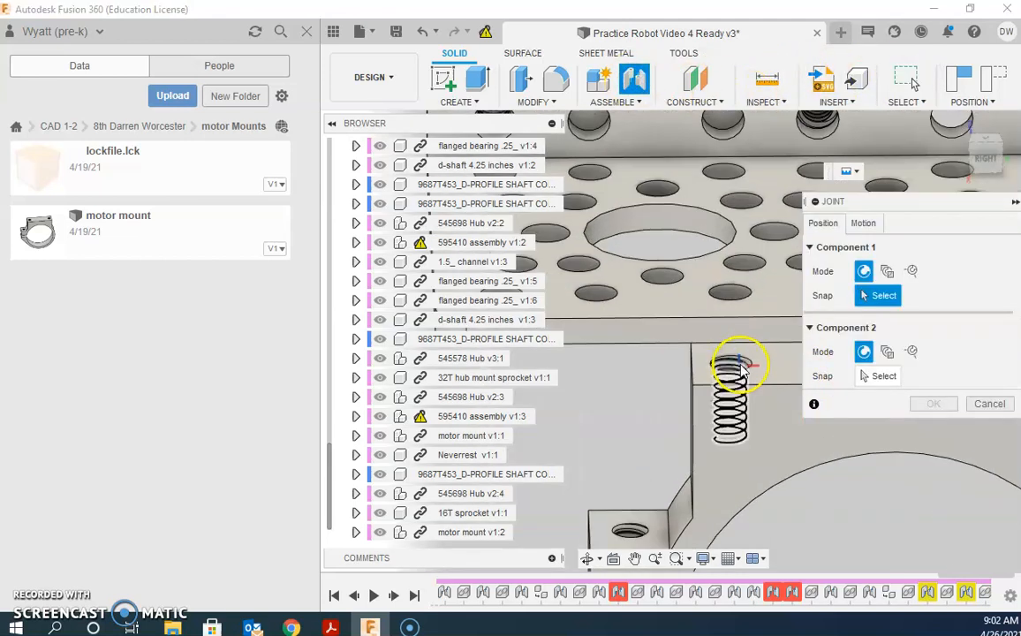
scroll(751, 371, "up", 3)
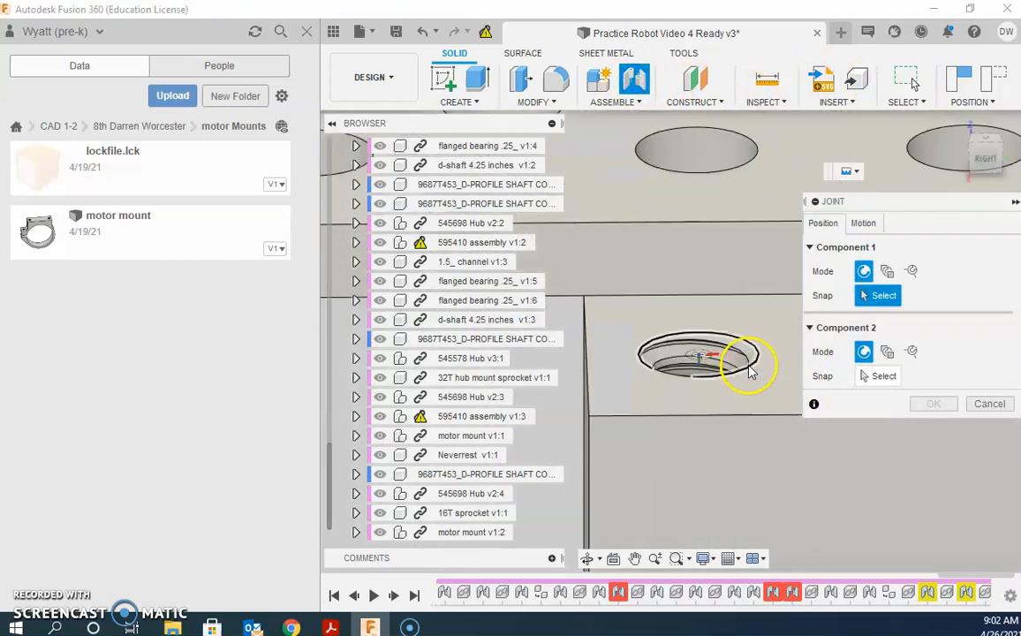
left_click(749, 369)
middle_click_drag(750, 364, 750, 382, "shift")
scroll(751, 384, "down", 8)
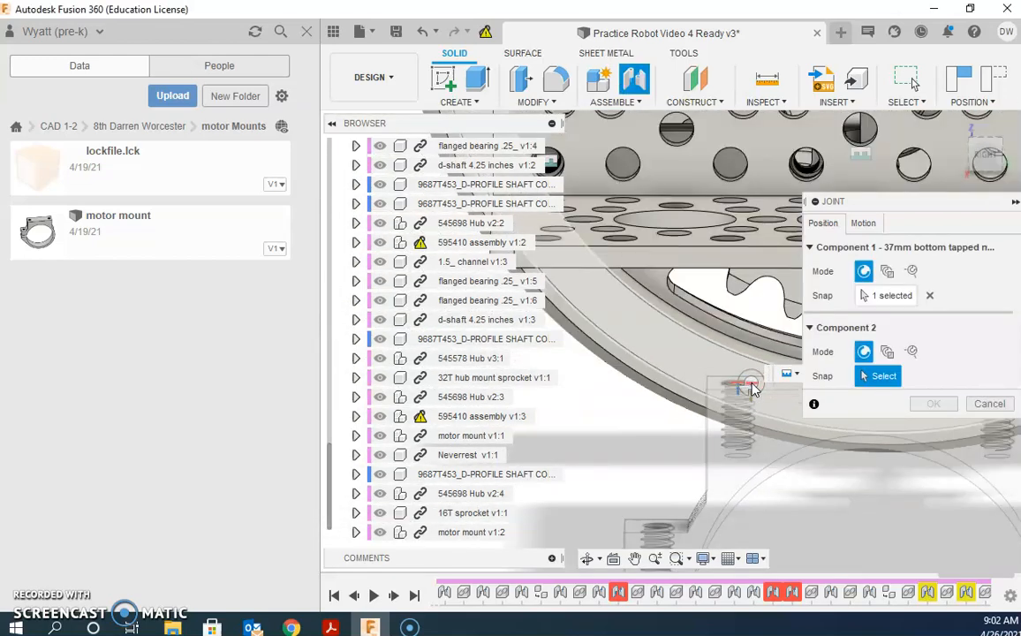
scroll(744, 257, "up", 8)
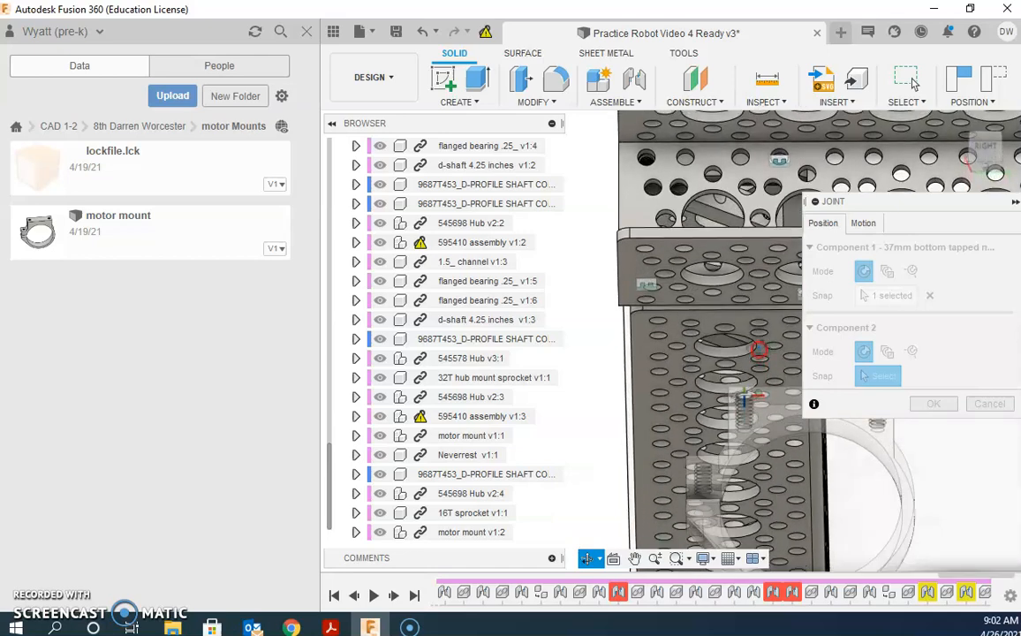
left_click(740, 248)
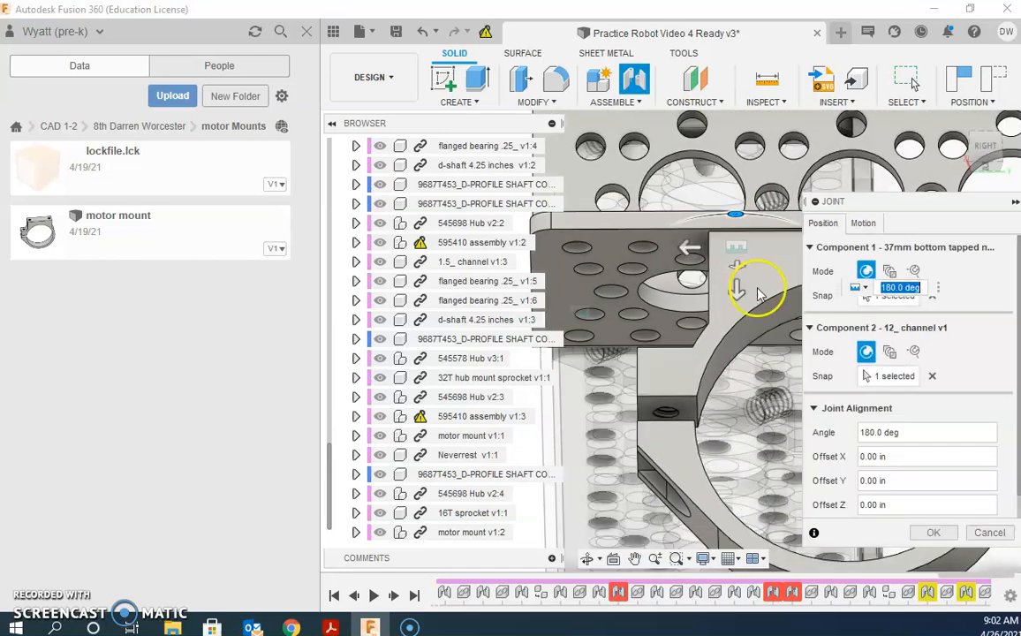
left_click(934, 532)
Step: Inspect the jointed motor mount's position under the frame relative to the first motor, wheels and axle sprocket
middle_click_drag(924, 467, 816, 366)
middle_click_drag(864, 422, 853, 374)
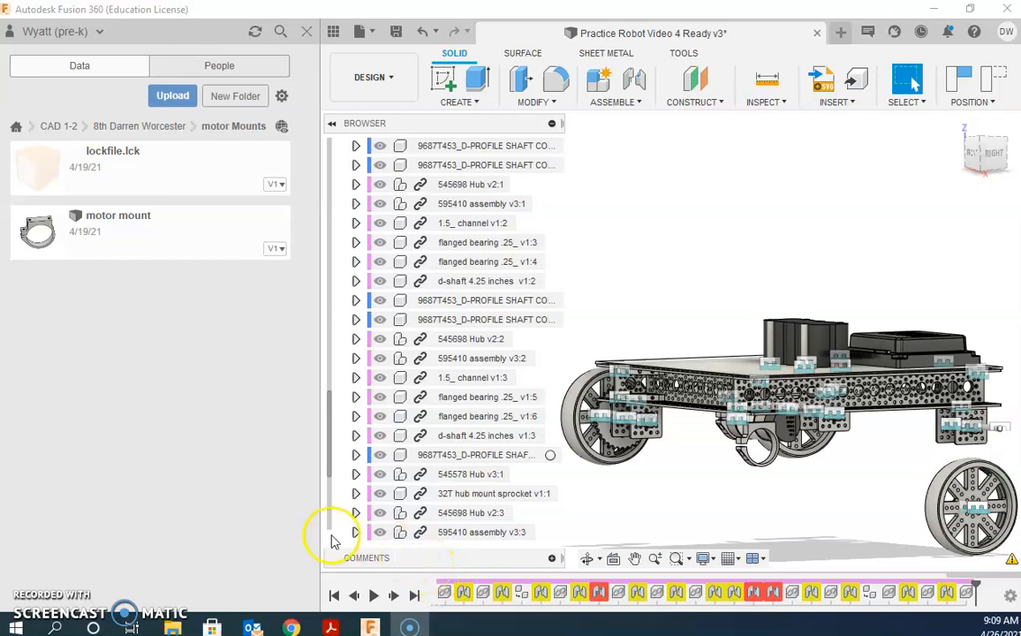
scroll(737, 456, "up", 3)
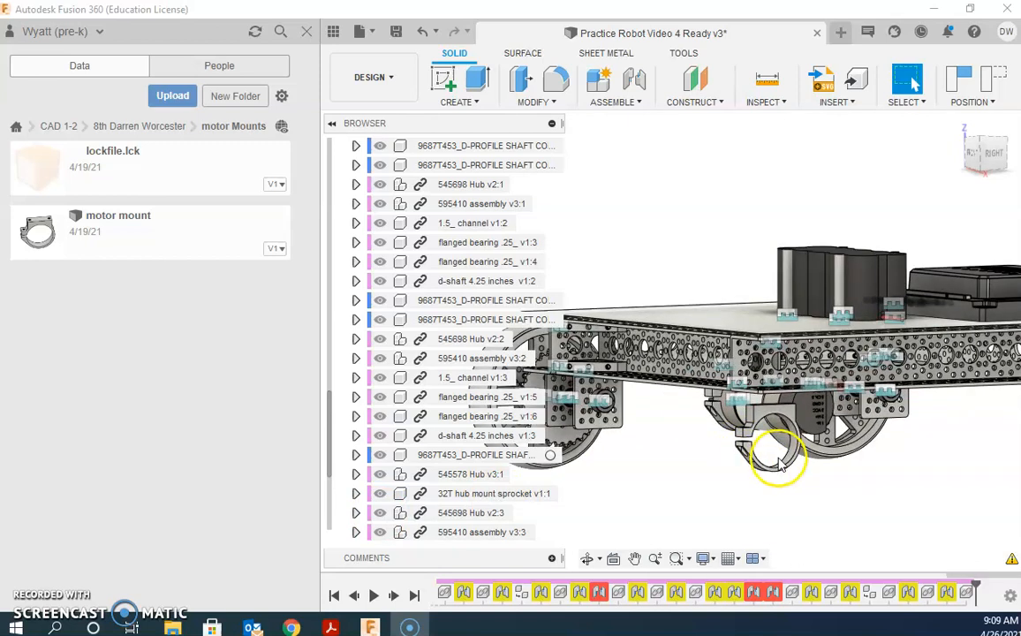
scroll(782, 437, "up", 2)
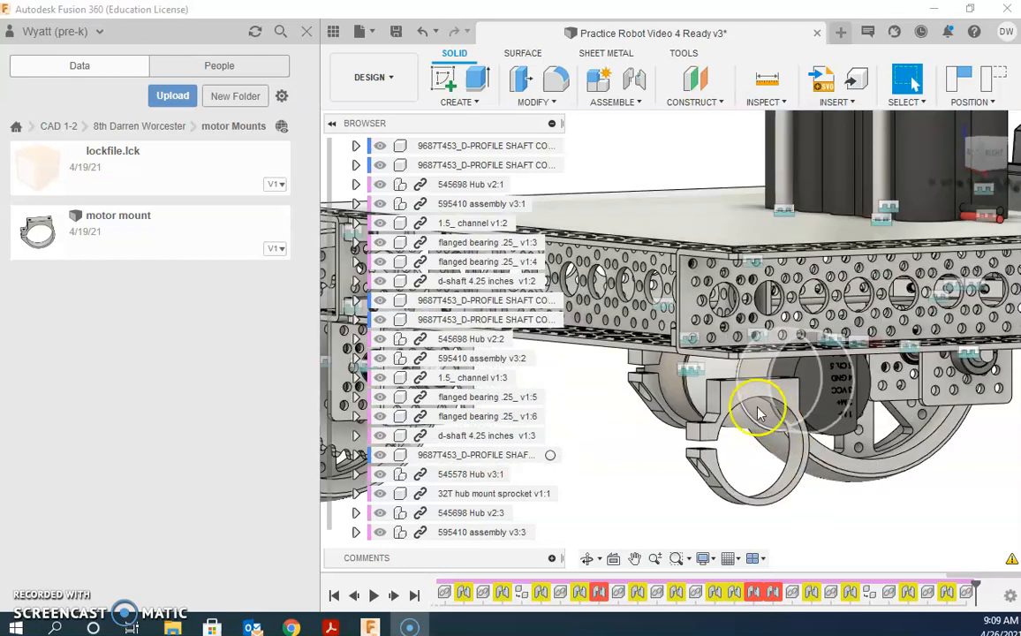
scroll(848, 464, "up", 2)
middle_click_drag(858, 468, 601, 376, "shift")
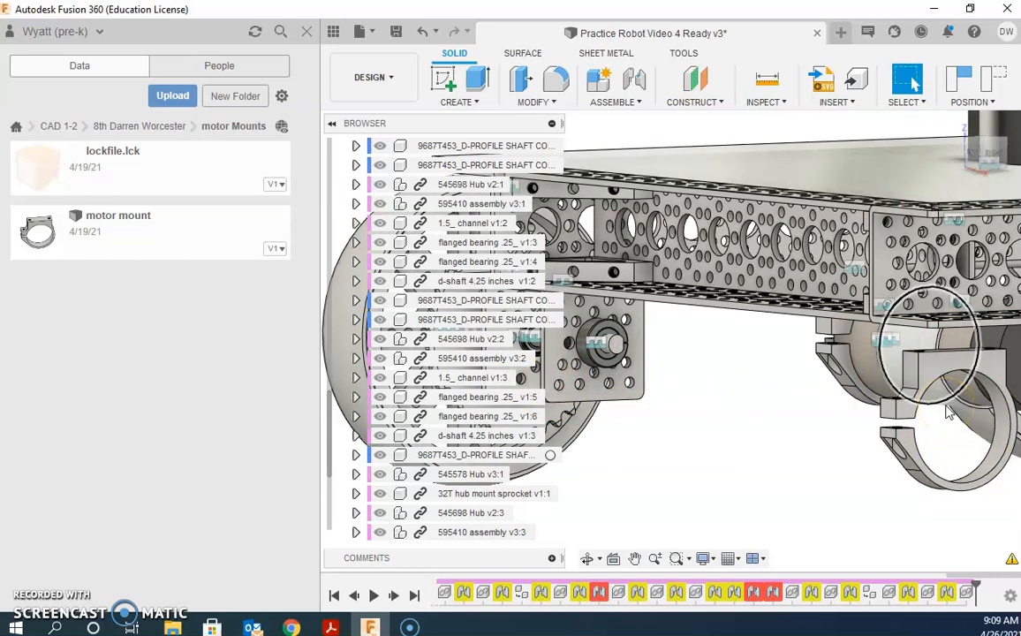
scroll(906, 441, "down", 3)
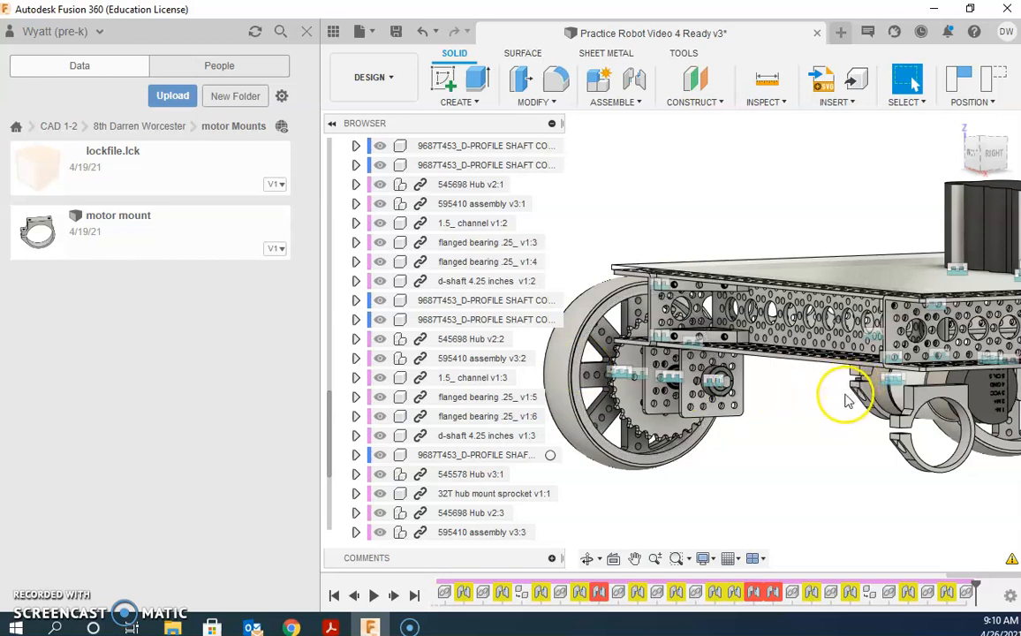
scroll(886, 433, "down", 3)
middle_click_drag(853, 431, 847, 461)
scroll(822, 450, "up", 3)
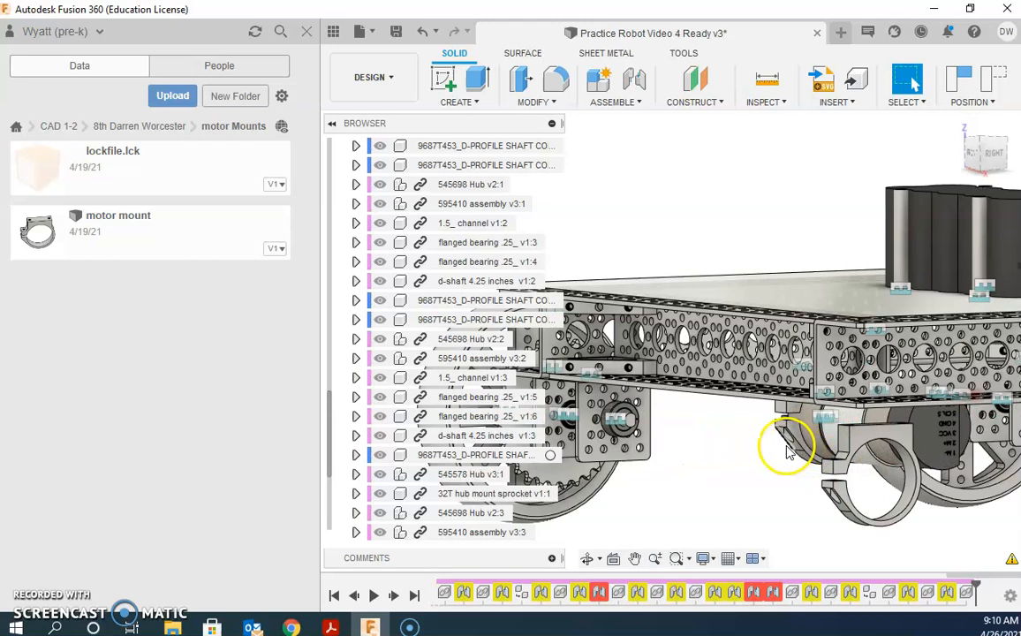